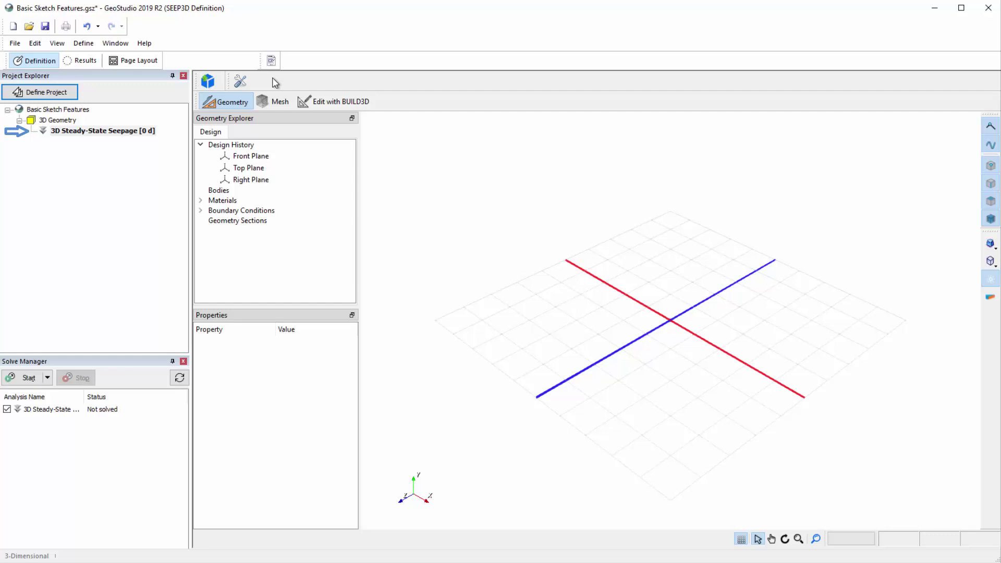
Review the project's defined materials.
{"action": "left_click", "coordinate": [84, 42]}
{"action": "left_click", "coordinate": [116, 97]}
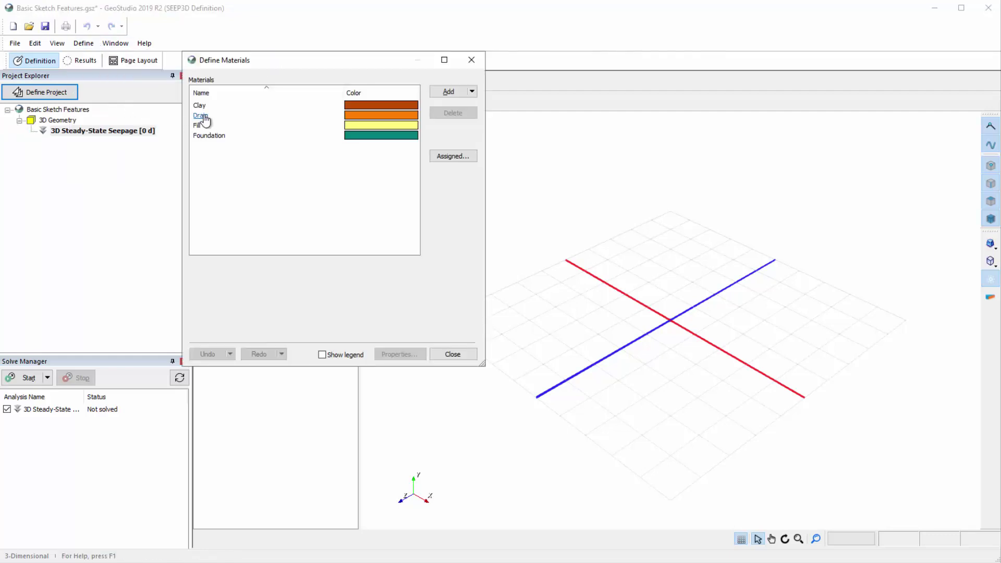
{"action": "left_click", "coordinate": [453, 355]}
Inspect the Toe Drain boundary condition settings in the project definitions.
{"action": "left_click", "coordinate": [79, 45]}
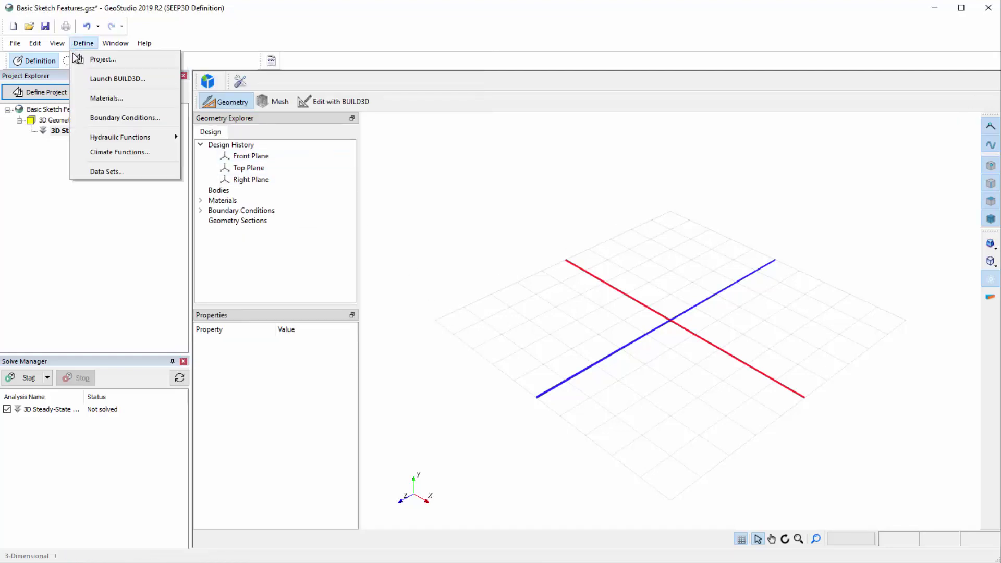
{"action": "left_click", "coordinate": [101, 118]}
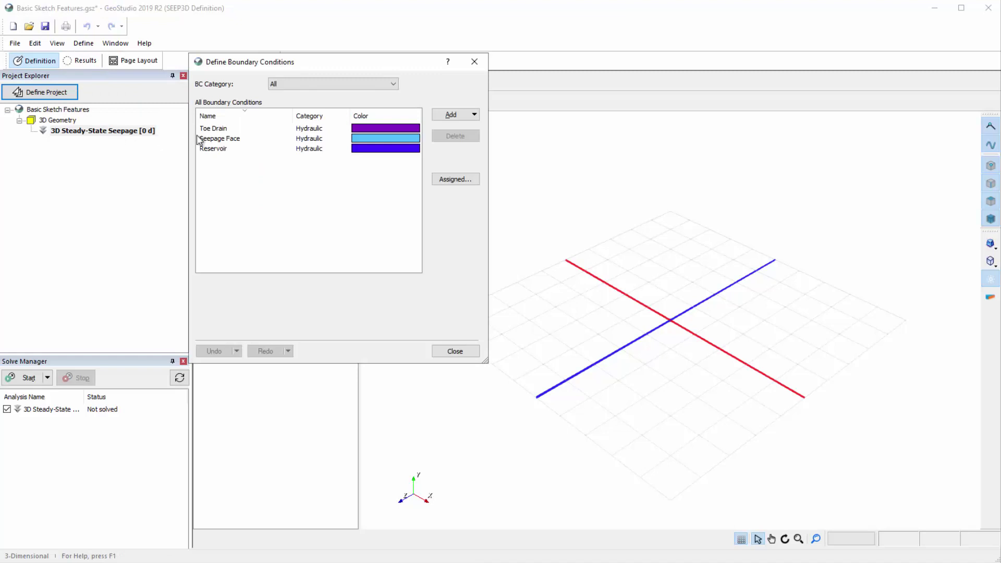
{"action": "left_click", "coordinate": [215, 129]}
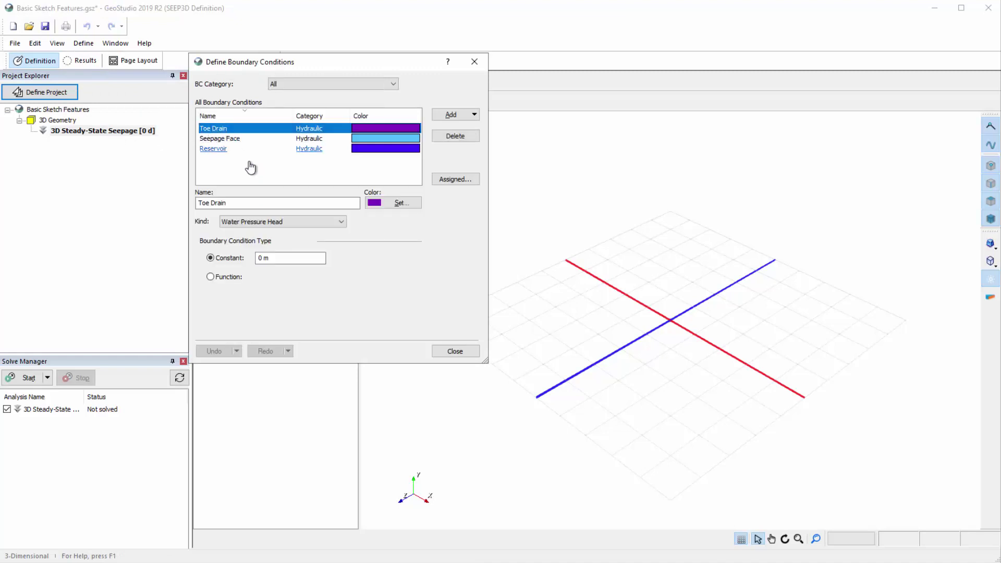
{"action": "left_click", "coordinate": [452, 351]}
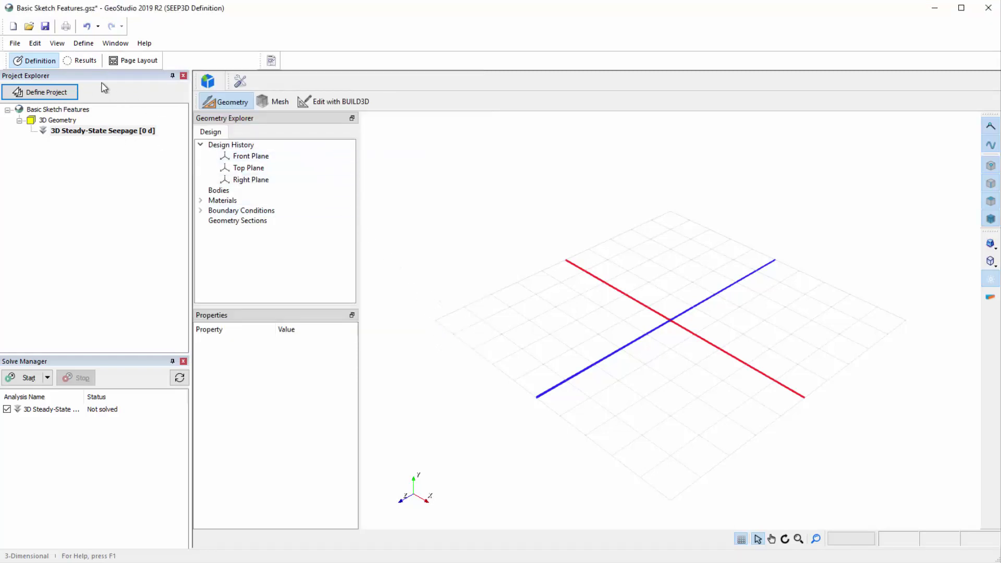
{"action": "left_click", "coordinate": [83, 43]}
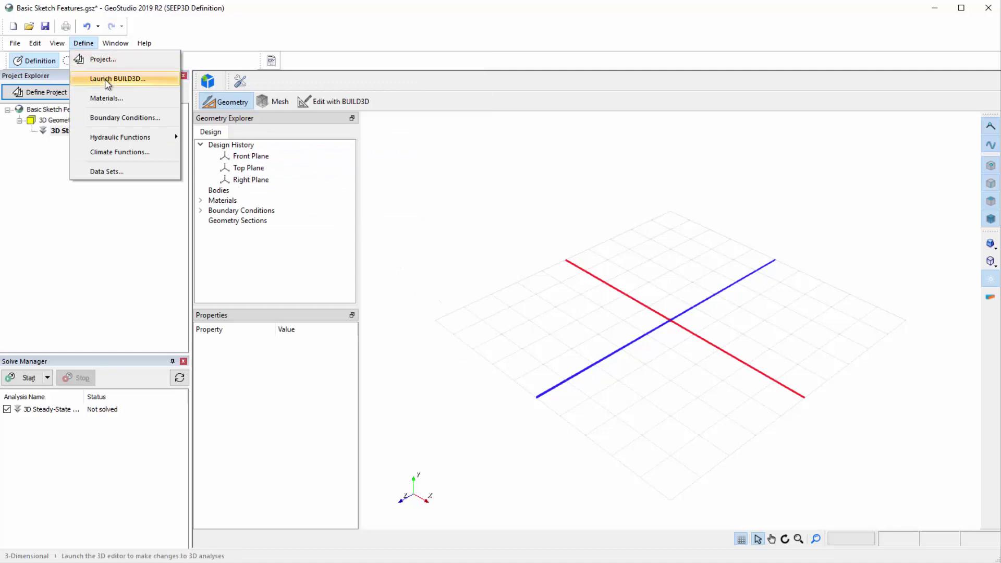
{"action": "left_click", "coordinate": [196, 70]}
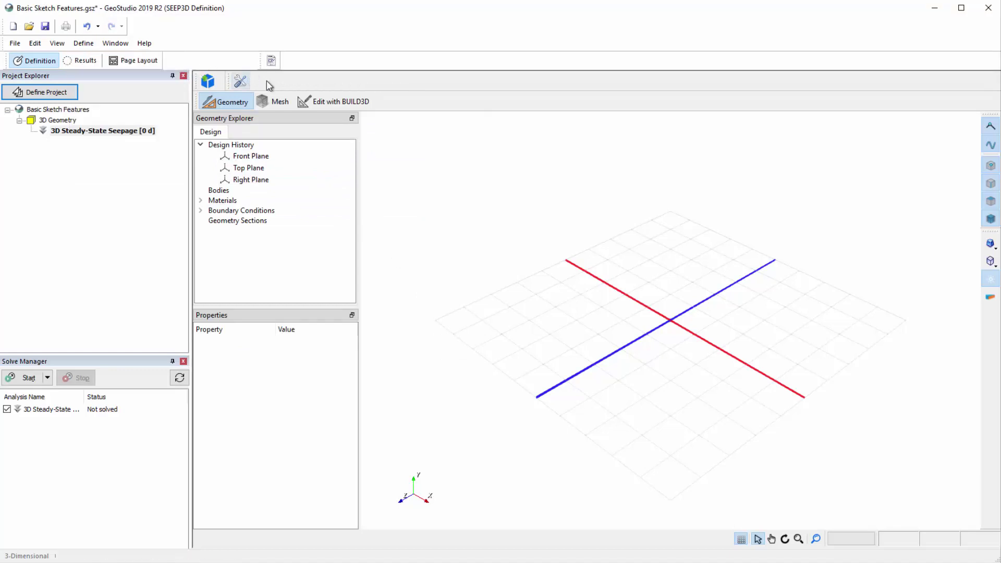
Open the geometry in BUILD3D and check the Materials and Boundary Conditions tree entries.
{"action": "left_click", "coordinate": [321, 105]}
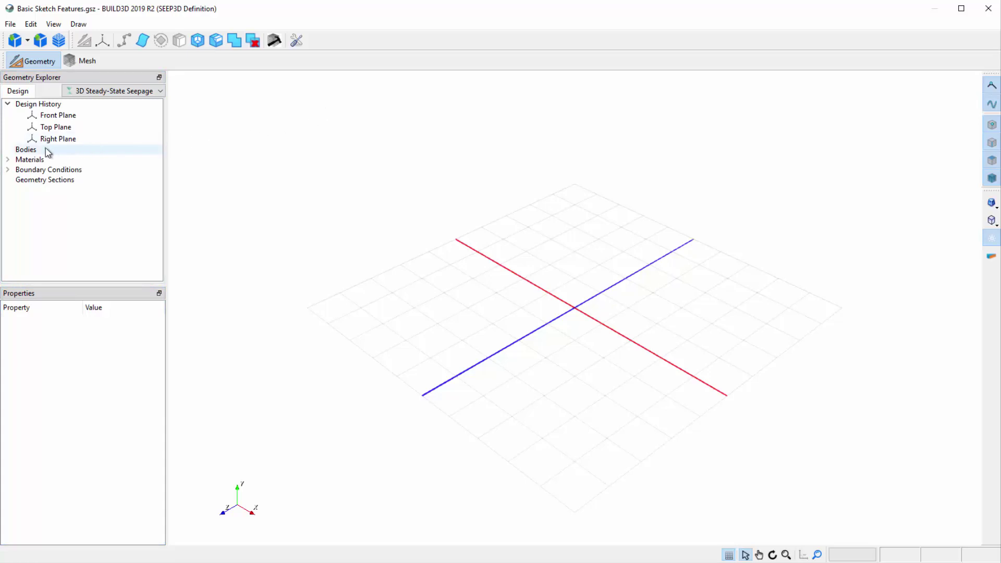
{"action": "left_click", "coordinate": [9, 160]}
{"action": "left_click", "coordinate": [8, 160]}
{"action": "left_click", "coordinate": [8, 169]}
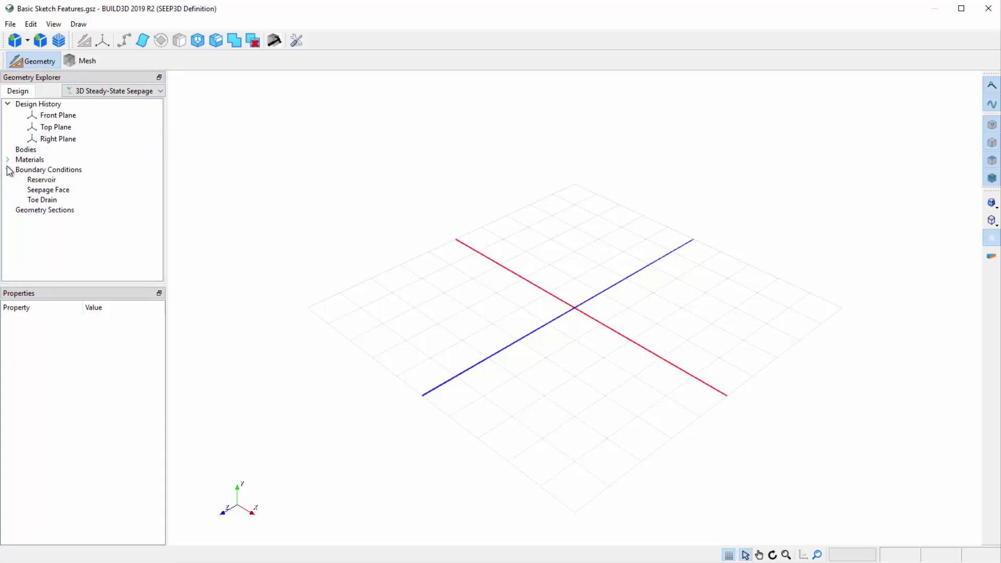
{"action": "left_click", "coordinate": [7, 170]}
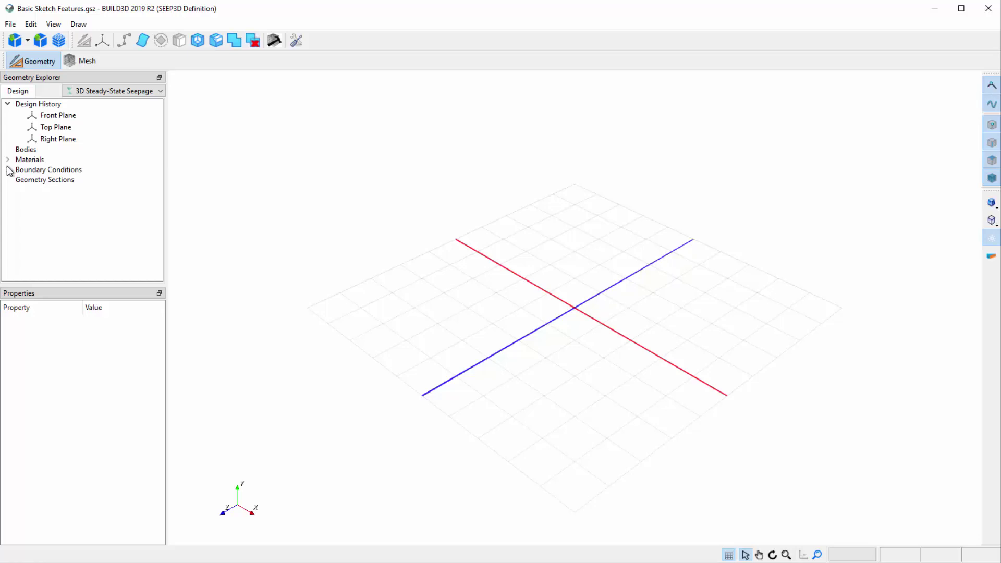
Preview the Front, Top and Right reference planes in the 3D view.
{"action": "left_click", "coordinate": [86, 117]}
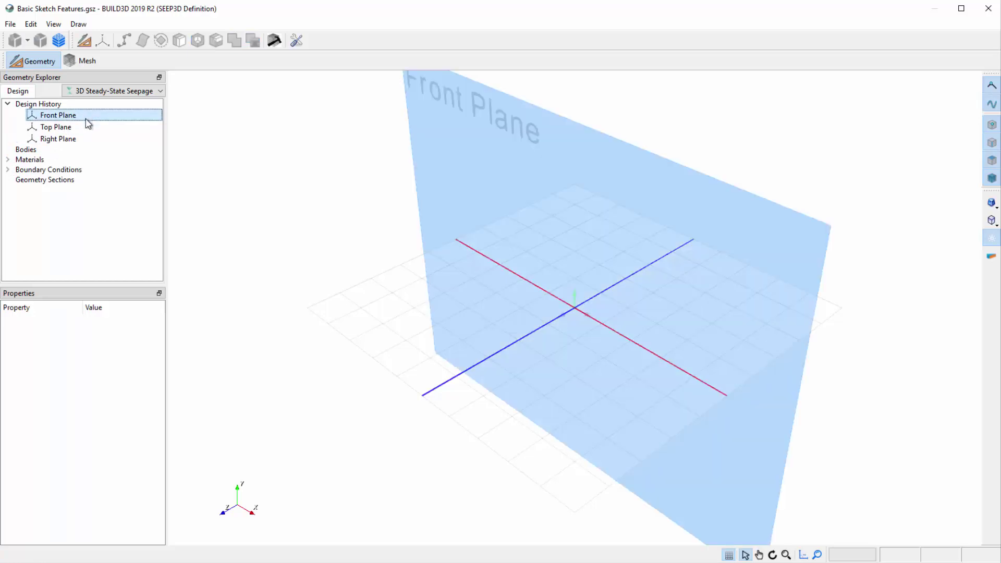
{"action": "left_click", "coordinate": [89, 130]}
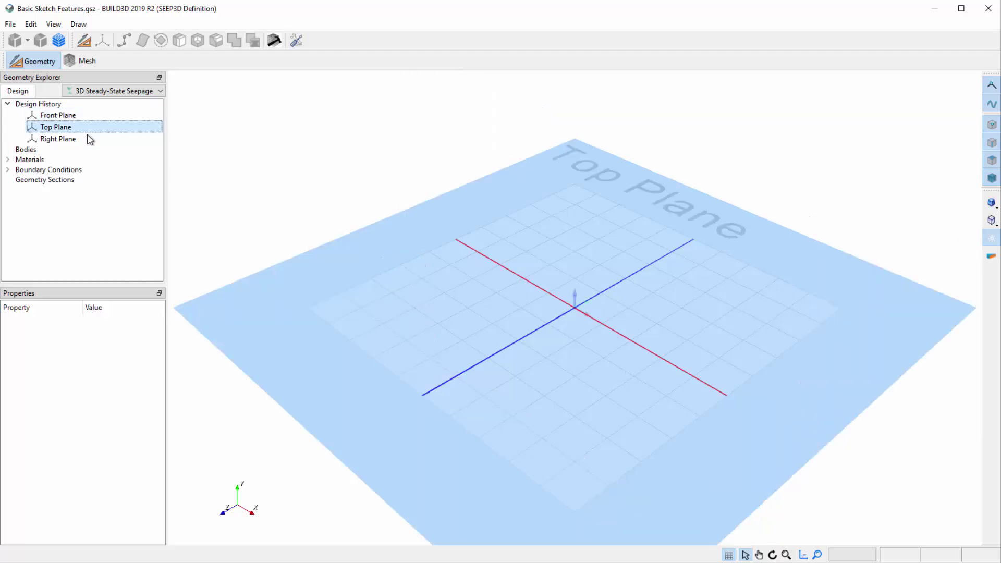
{"action": "left_click", "coordinate": [89, 141]}
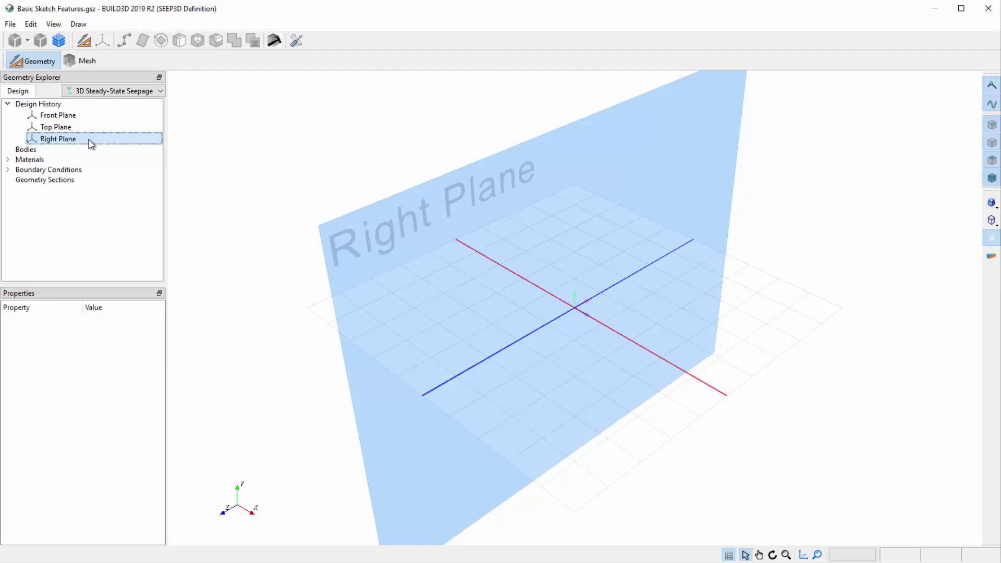
Open a new sketch on the Front Plane with the Line tool active.
{"action": "left_click", "coordinate": [88, 118]}
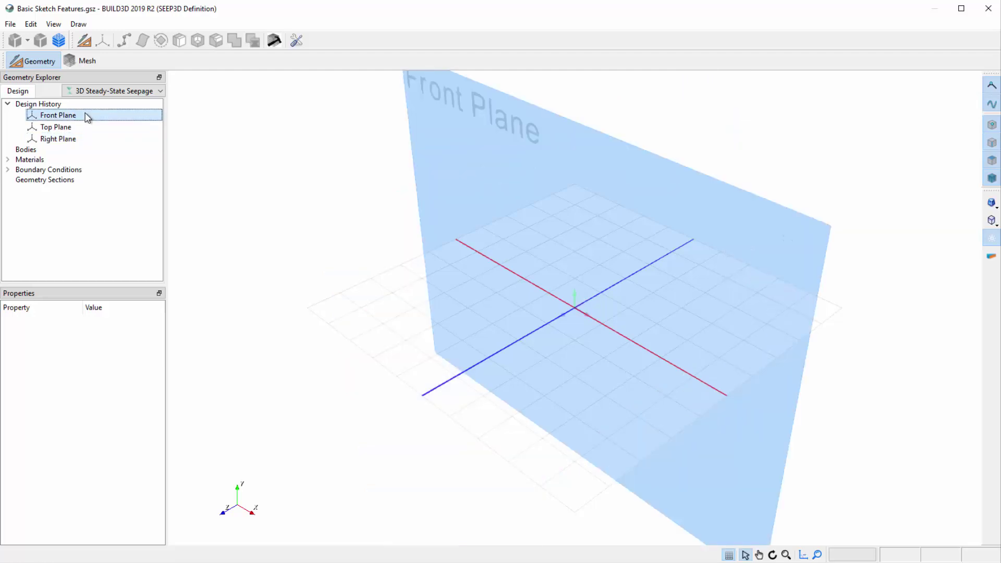
{"action": "left_click", "coordinate": [84, 40]}
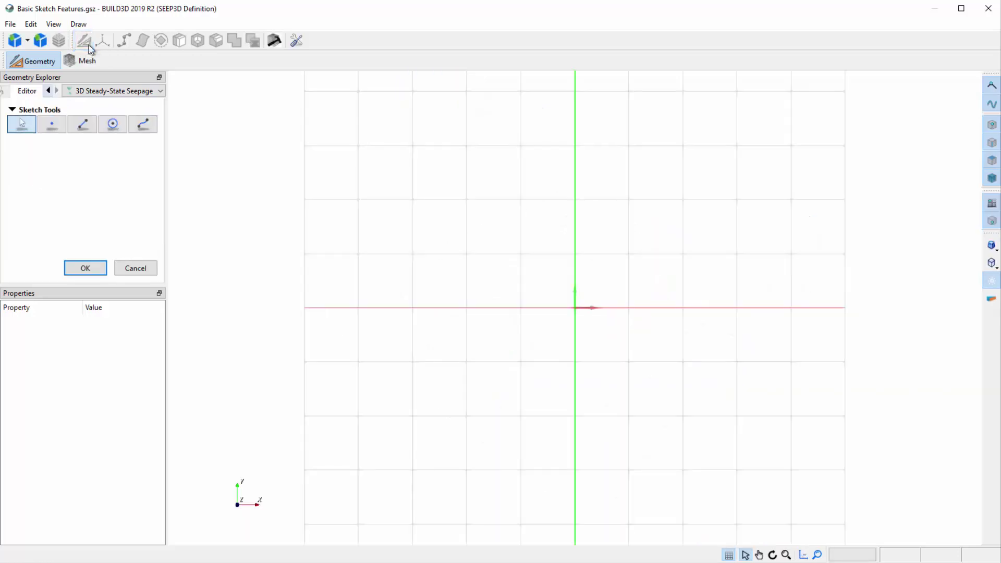
{"action": "left_click", "coordinate": [85, 129]}
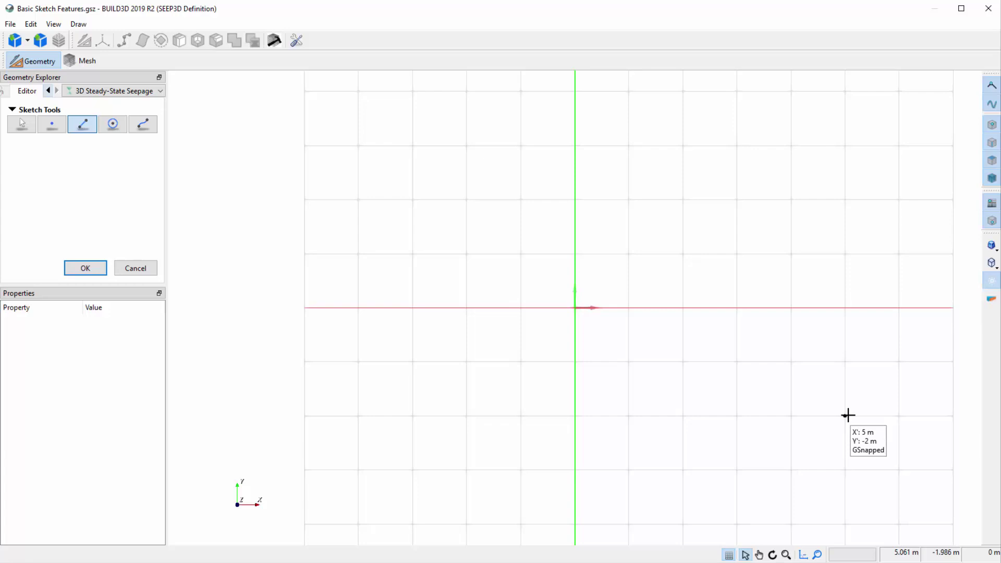
{"action": "scroll", "coordinate": [848, 415], "scroll_direction": "down", "scroll_amount": 2}
{"action": "scroll", "coordinate": [849, 414], "scroll_direction": "down", "scroll_amount": 1}
{"action": "scroll", "coordinate": [849, 415], "scroll_direction": "down", "scroll_amount": 1}
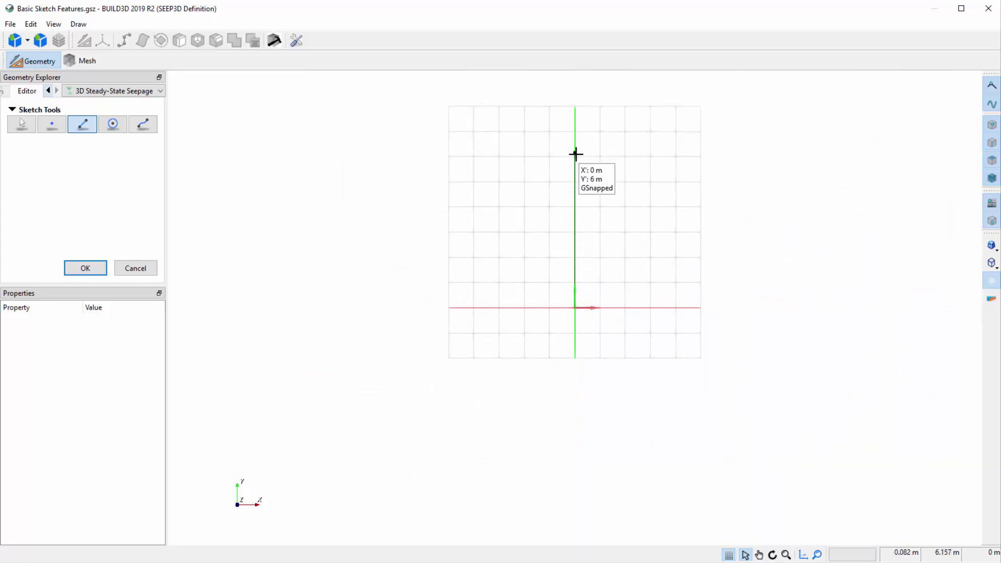
Draw the closed foundation rectangle, starting from the corner at X 0, Y 6 m.
{"action": "left_click", "coordinate": [576, 155]}
{"action": "scroll", "coordinate": [576, 155], "scroll_direction": "down", "scroll_amount": 4}
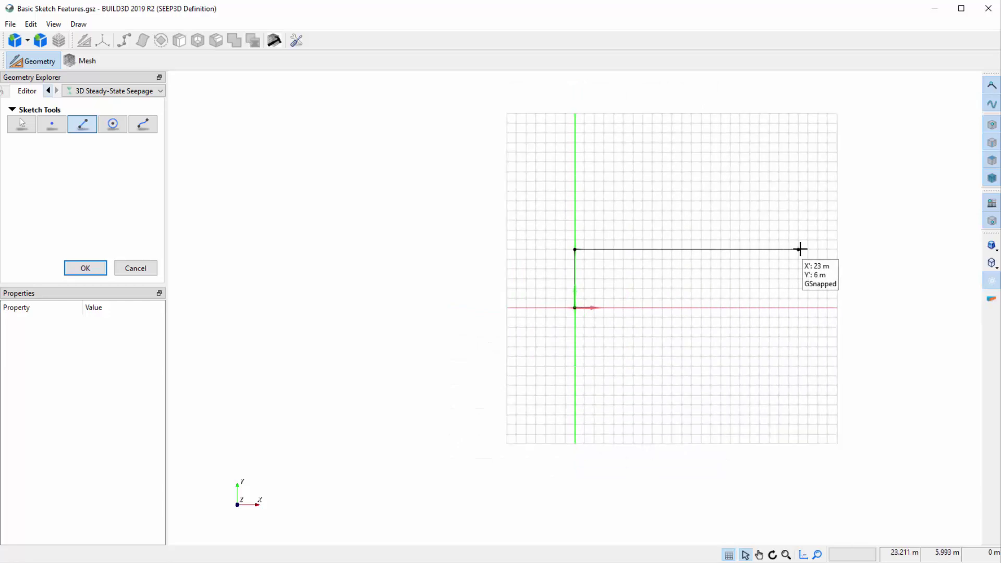
{"action": "scroll", "coordinate": [830, 258], "scroll_direction": "down", "scroll_amount": 2}
{"action": "left_click", "coordinate": [907, 269]}
{"action": "left_click", "coordinate": [907, 308]}
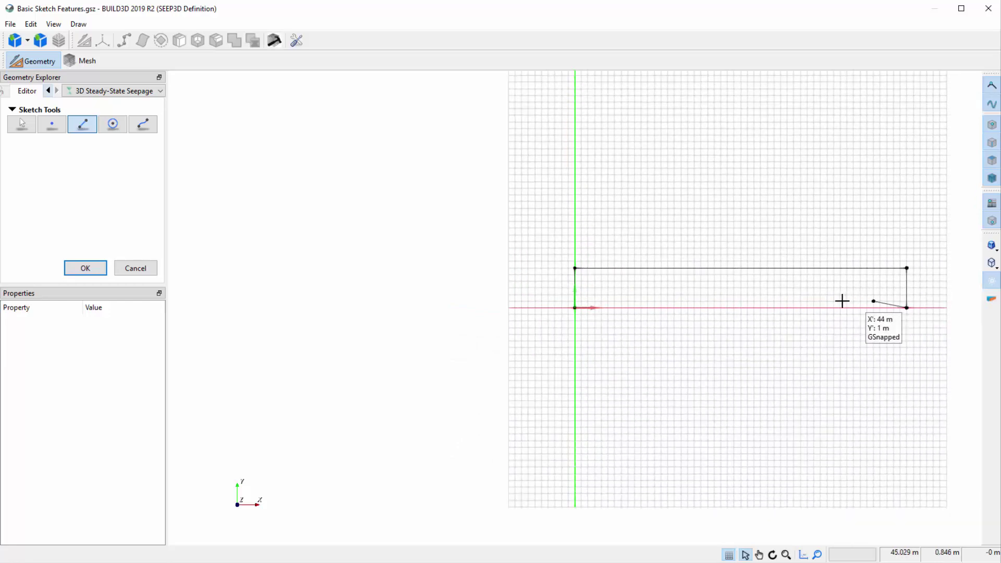
{"action": "key", "text": "Return"}
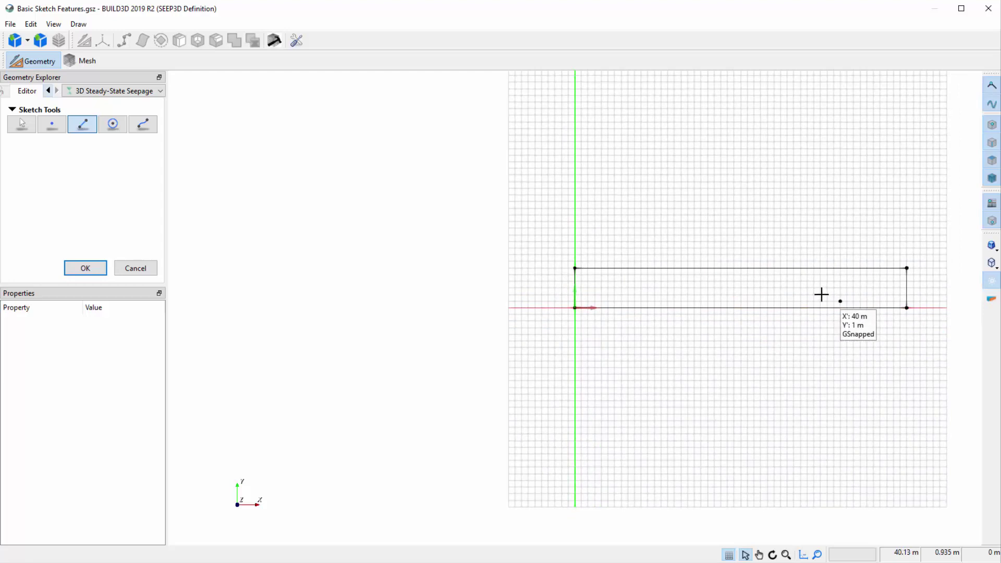
Add the upstream toe point, upstream slope up to the crest, and the core's upstream face.
{"action": "left_click", "coordinate": [645, 269]}
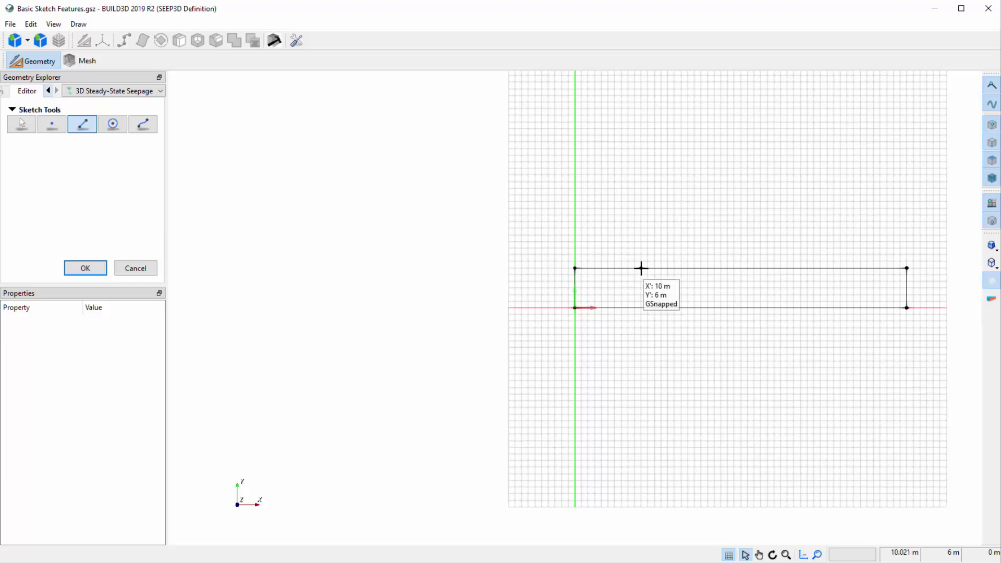
{"action": "left_click", "coordinate": [640, 268]}
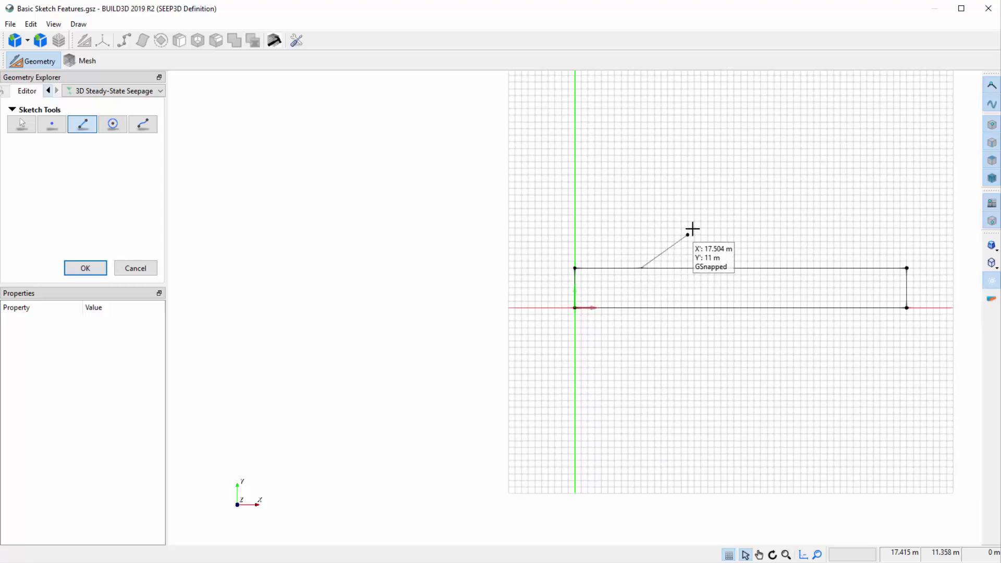
{"action": "left_click", "coordinate": [727, 215]}
{"action": "left_click", "coordinate": [714, 270]}
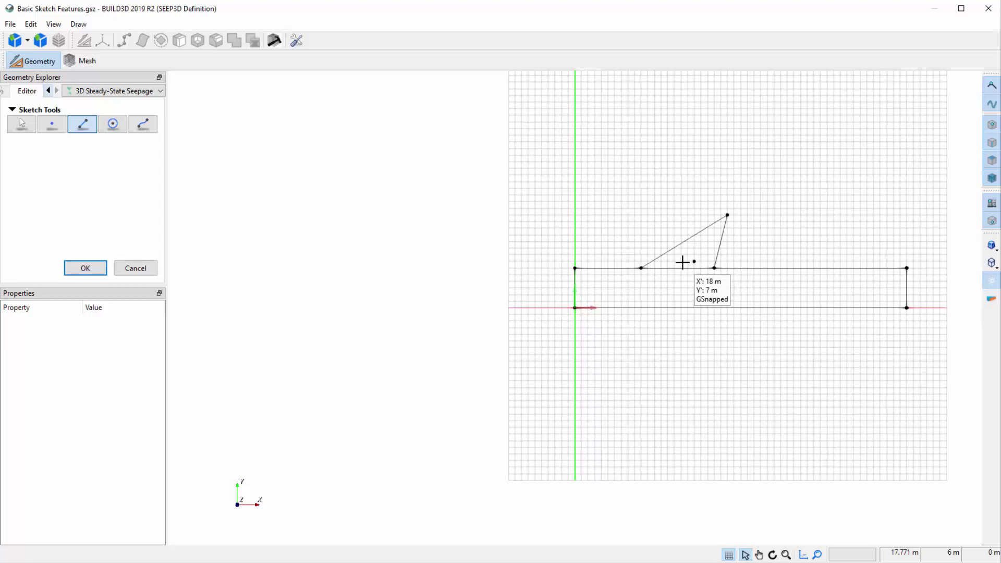
Draw the dam crest, the core's downstream face and the downstream slope.
{"action": "left_click", "coordinate": [726, 216]}
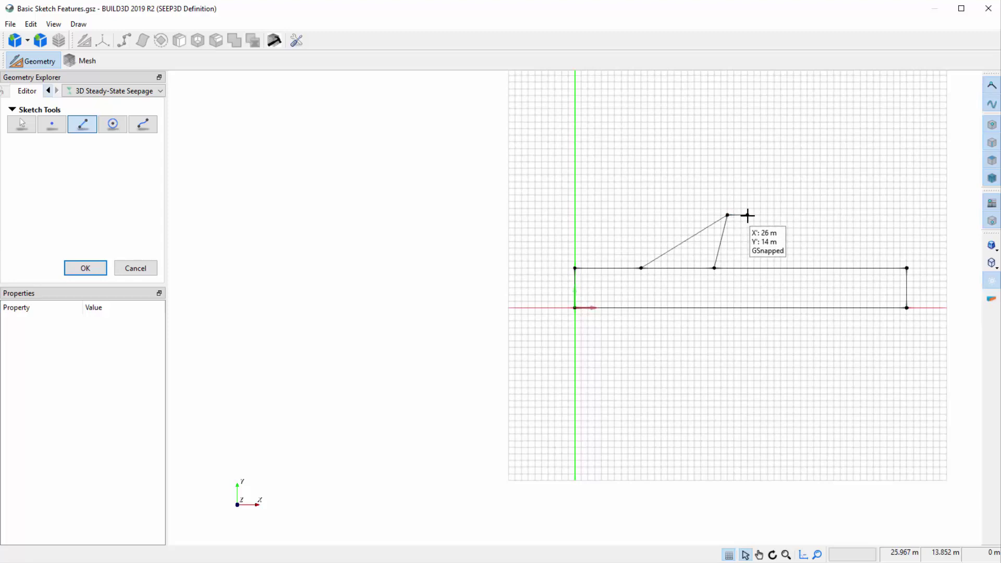
{"action": "left_click", "coordinate": [747, 216]}
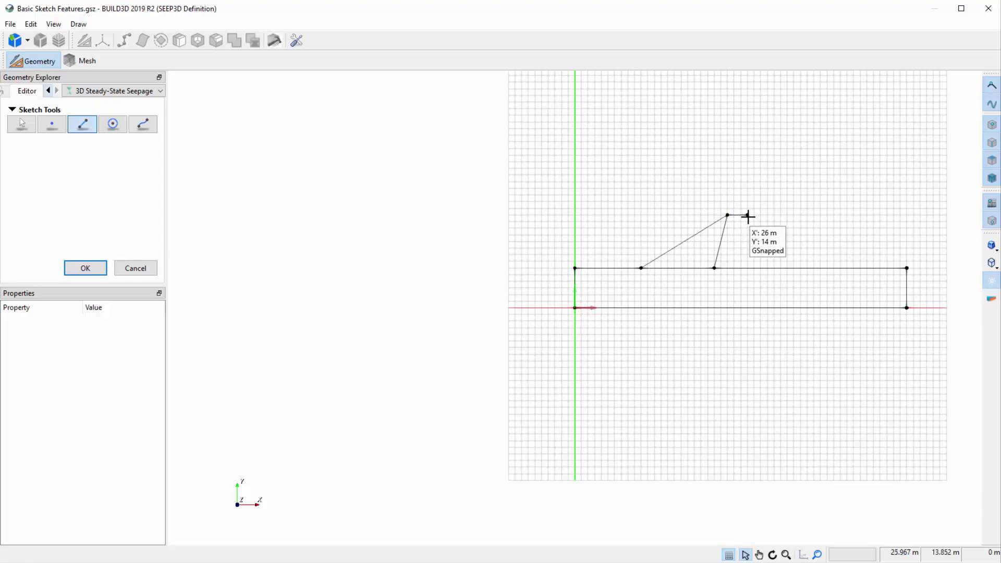
{"action": "left_click", "coordinate": [759, 268]}
{"action": "left_click", "coordinate": [714, 268]}
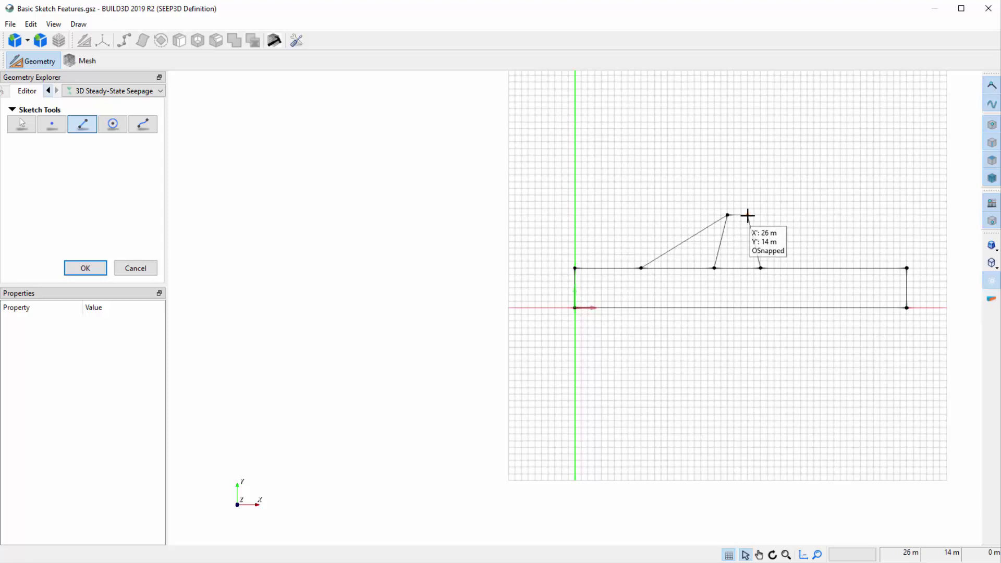
{"action": "left_click", "coordinate": [748, 215]}
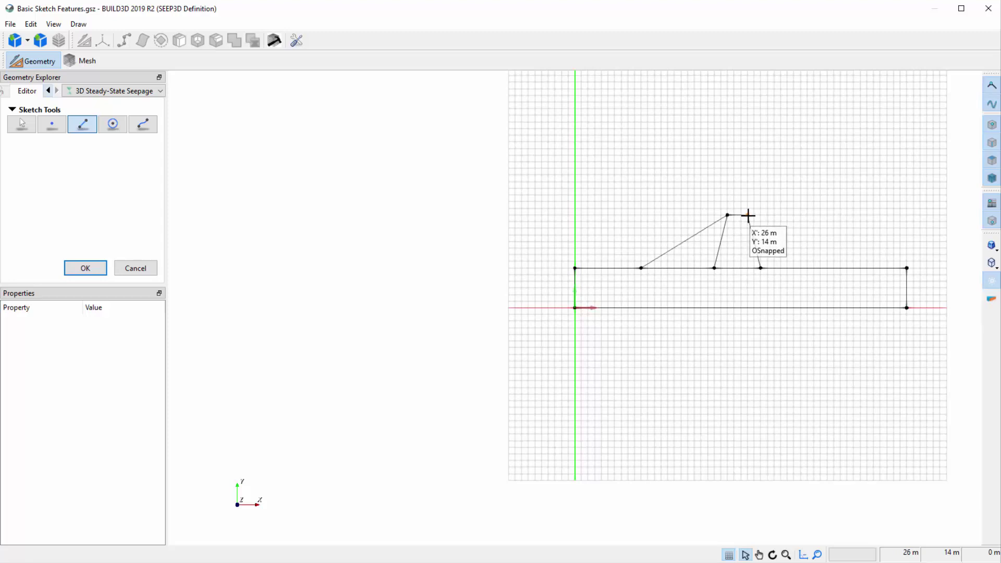
{"action": "left_click", "coordinate": [821, 267]}
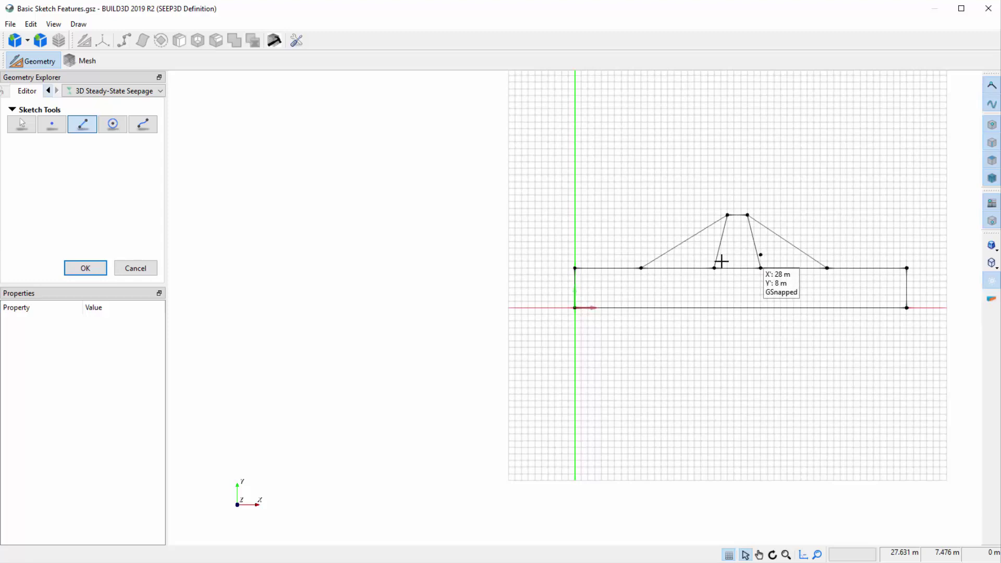
Move the upstream toe point to X 10 m and finish the sketch.
{"action": "left_click", "coordinate": [28, 127]}
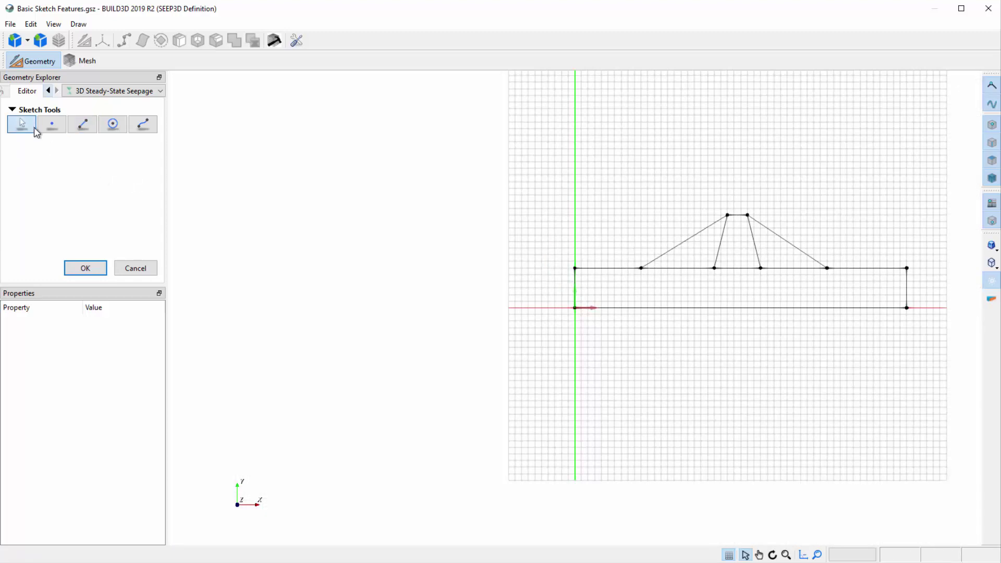
{"action": "mouse_move", "coordinate": [641, 268]}
{"action": "left_mouse_down"}
{"action": "mouse_move", "coordinate": [625, 270]}
{"action": "mouse_move", "coordinate": [642, 271]}
{"action": "left_mouse_up"}
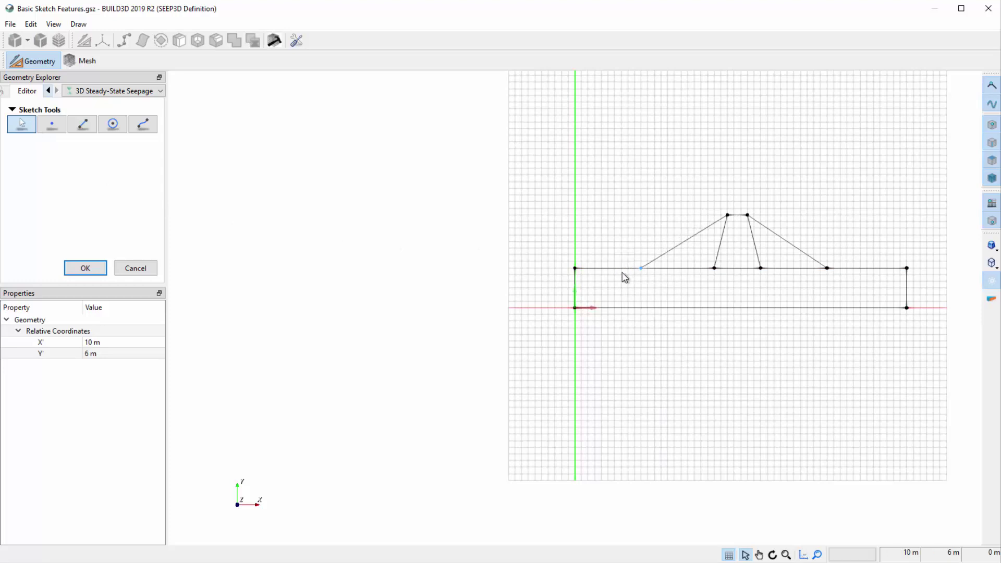
{"action": "left_click", "coordinate": [85, 269]}
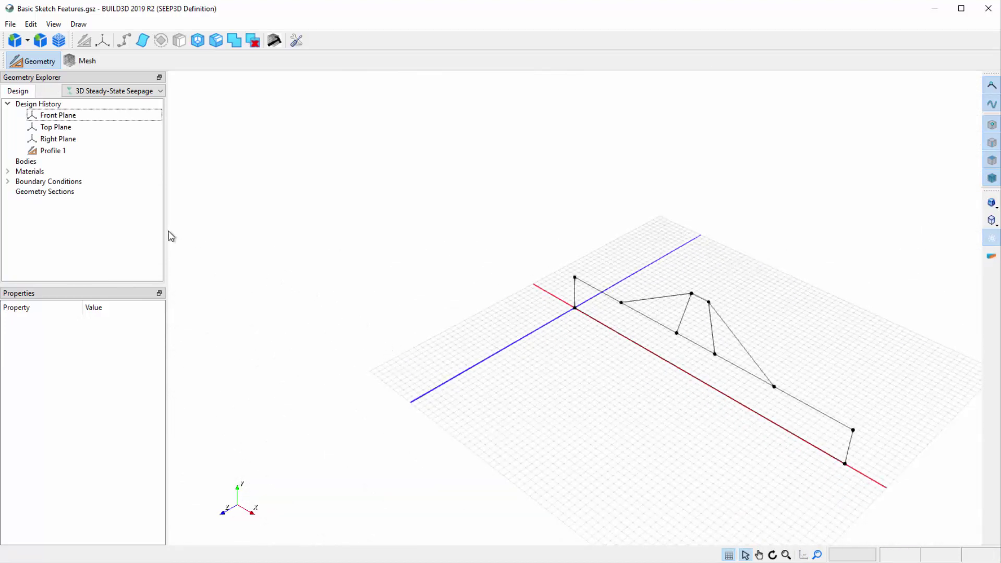
Rename Profile 1 to 'Dam Cross-Section'.
{"action": "left_click", "coordinate": [85, 154]}
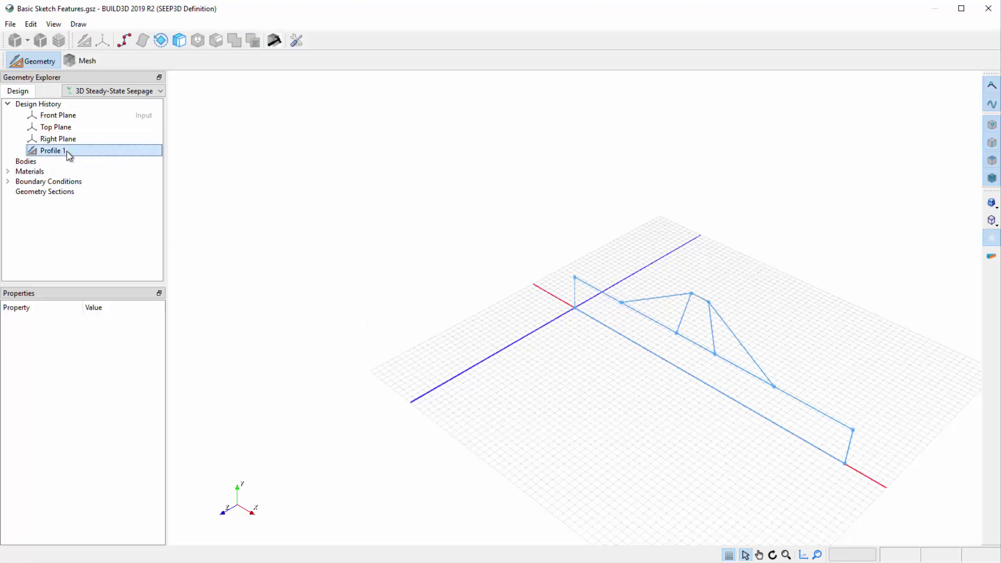
{"action": "left_click", "coordinate": [67, 155]}
{"action": "type", "text": "Dam Cross-Section"}
{"action": "key", "text": "Return"}
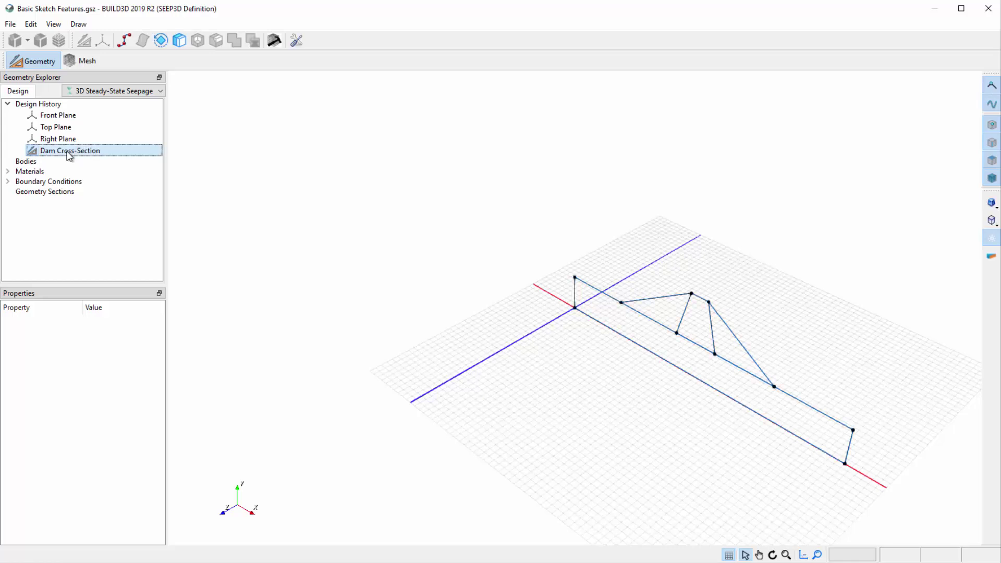
Start an Extrude on Dam Cross-Section and select its 1 m slice in the enlarged panel.
{"action": "right_click", "coordinate": [69, 156]}
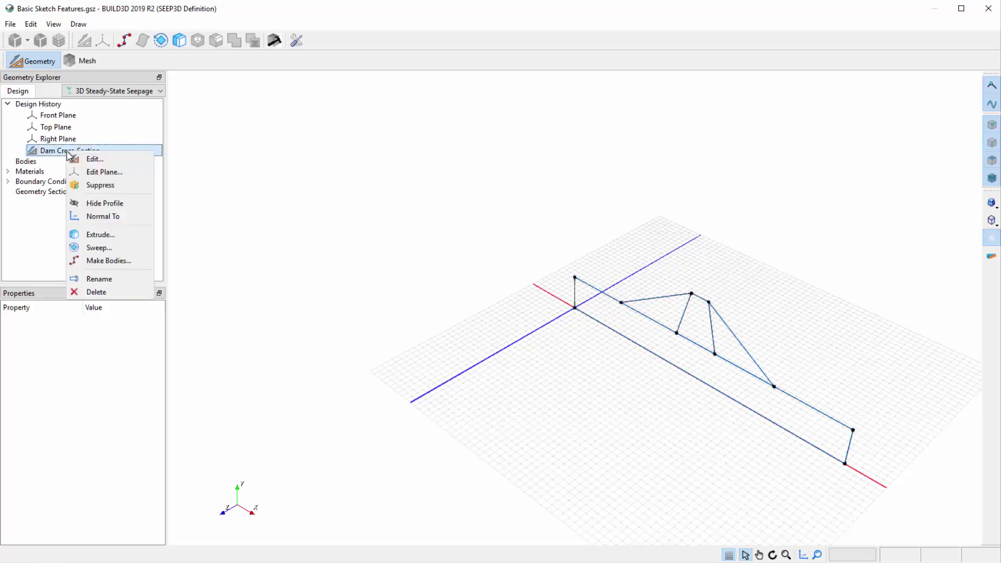
{"action": "left_click", "coordinate": [94, 239]}
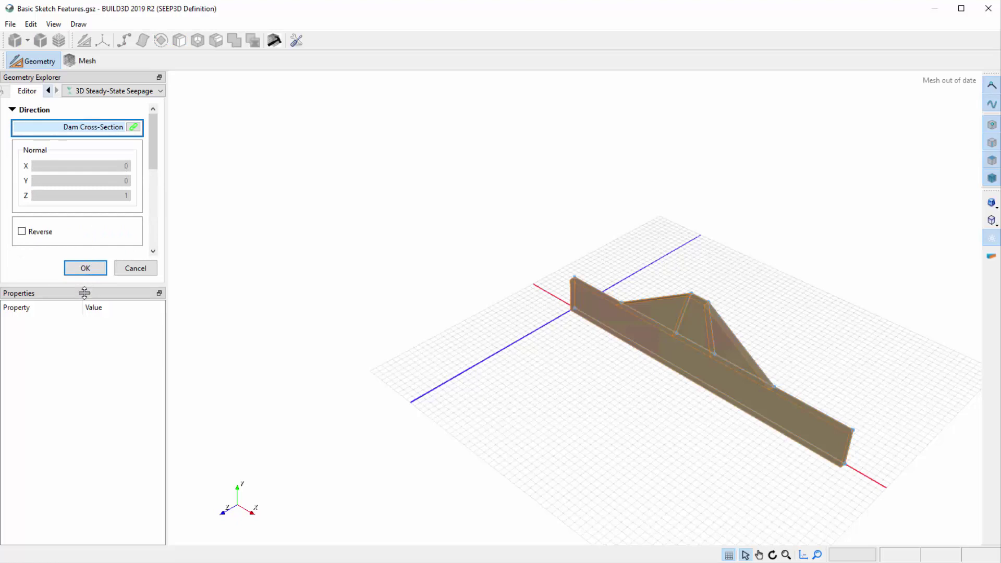
{"action": "left_click_drag", "start_coordinate": [84, 289], "coordinate": [88, 411]}
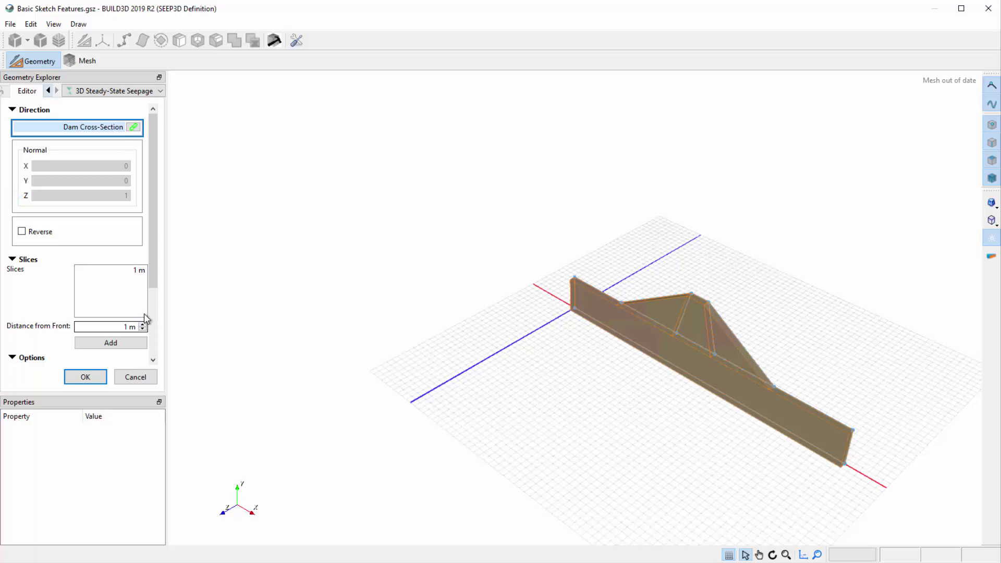
{"action": "left_click", "coordinate": [142, 274]}
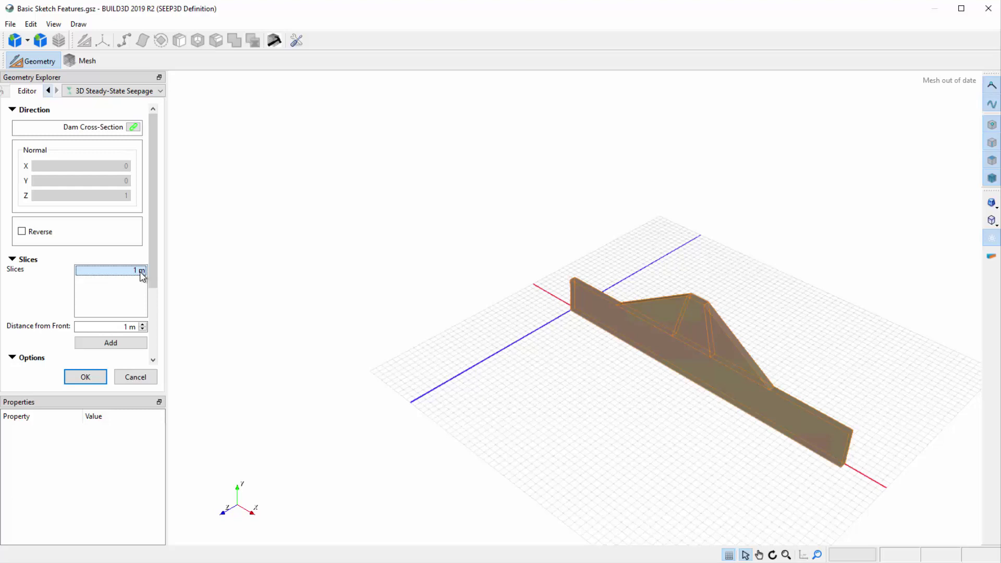
Change the 1 m slice to 25 m and add a 50 m slice.
{"action": "right_click", "coordinate": [142, 275]}
{"action": "left_click", "coordinate": [164, 280]}
{"action": "type", "text": "2"}
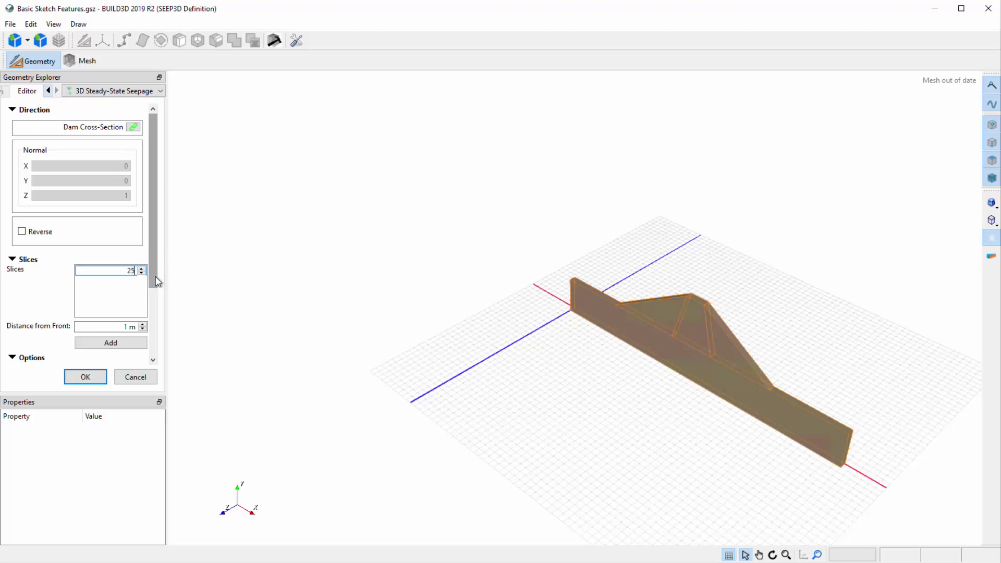
{"action": "type", "text": "5"}
{"action": "key", "text": "Return"}
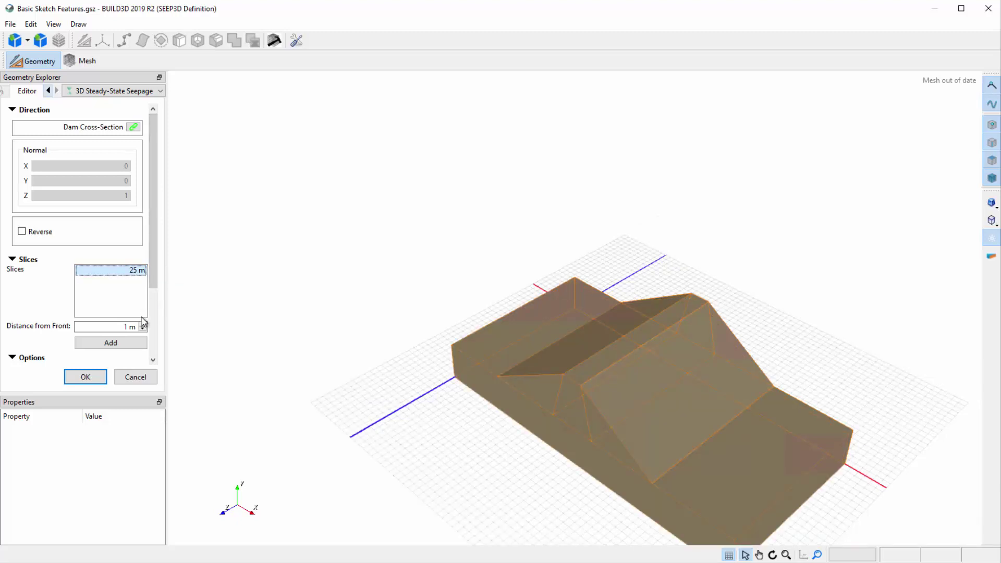
{"action": "left_click", "coordinate": [111, 326]}
{"action": "type", "text": "50"}
{"action": "left_click", "coordinate": [110, 342]}
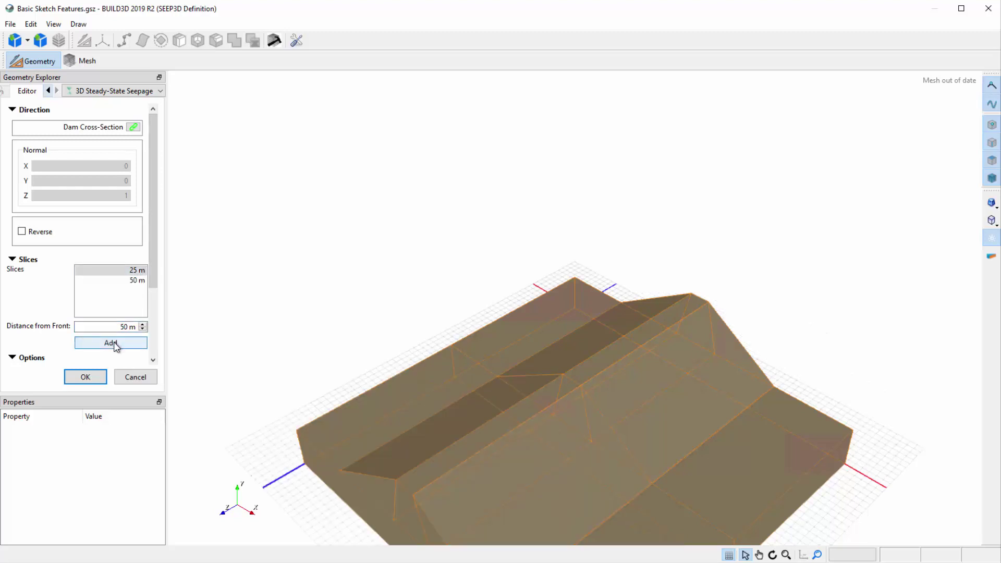
{"action": "scroll", "coordinate": [381, 450], "scroll_direction": "down", "scroll_amount": 1}
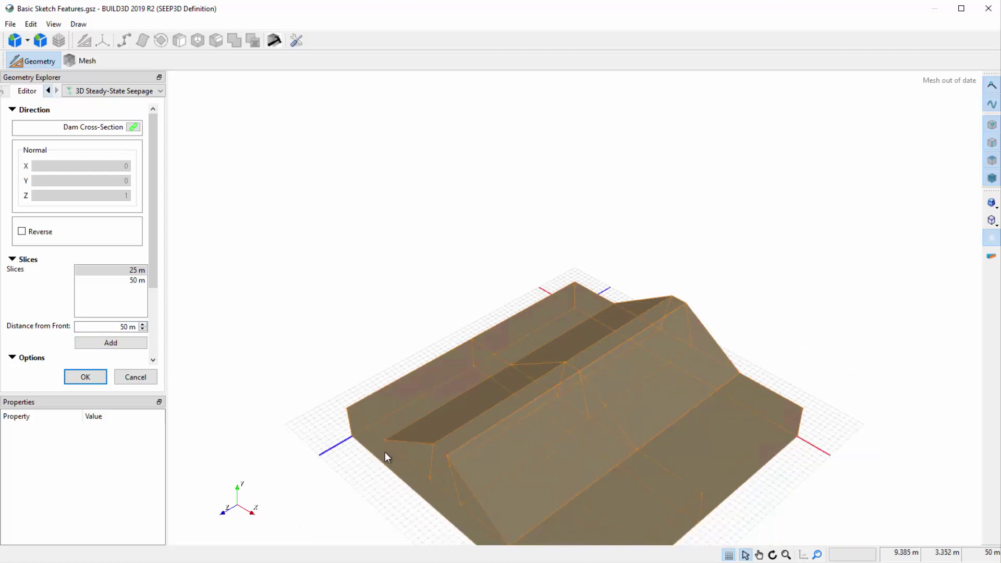
{"action": "scroll", "coordinate": [386, 455], "scroll_direction": "down", "scroll_amount": 1}
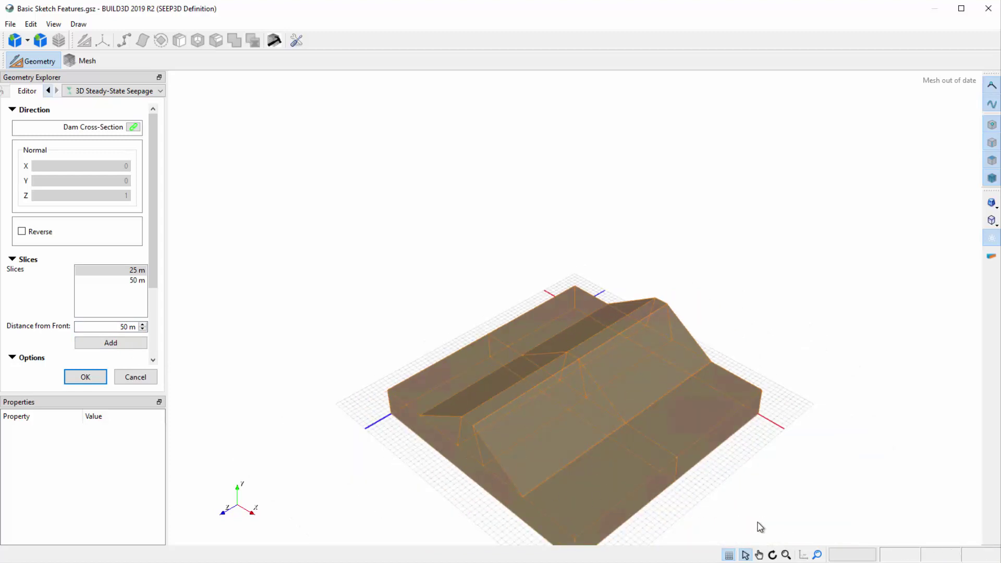
Delete the 25 m slice and apply the 50 m extrusion.
{"action": "left_click", "coordinate": [818, 555]}
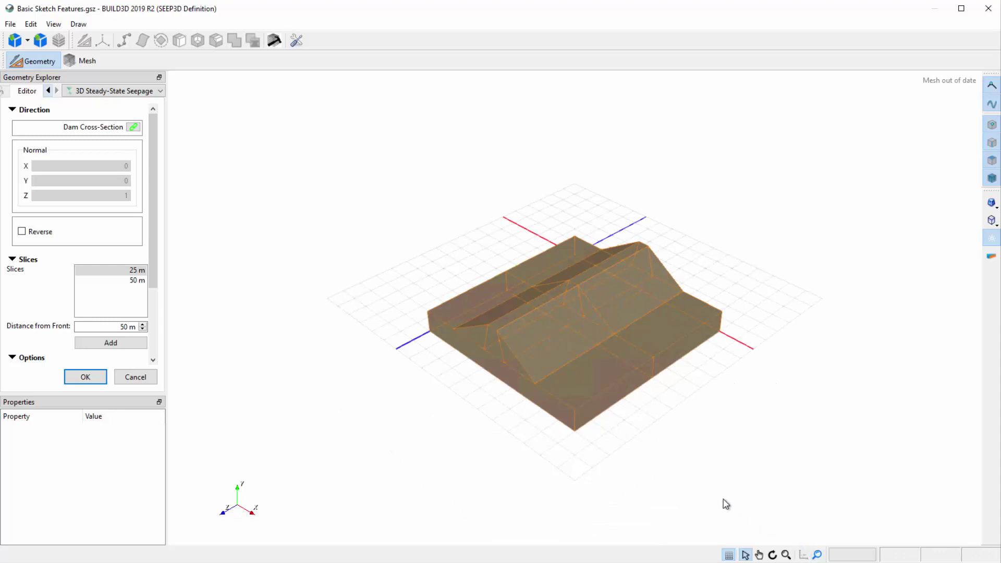
{"action": "scroll", "coordinate": [716, 498], "scroll_direction": "up", "scroll_amount": 1}
{"action": "scroll", "coordinate": [711, 495], "scroll_direction": "up", "scroll_amount": 1}
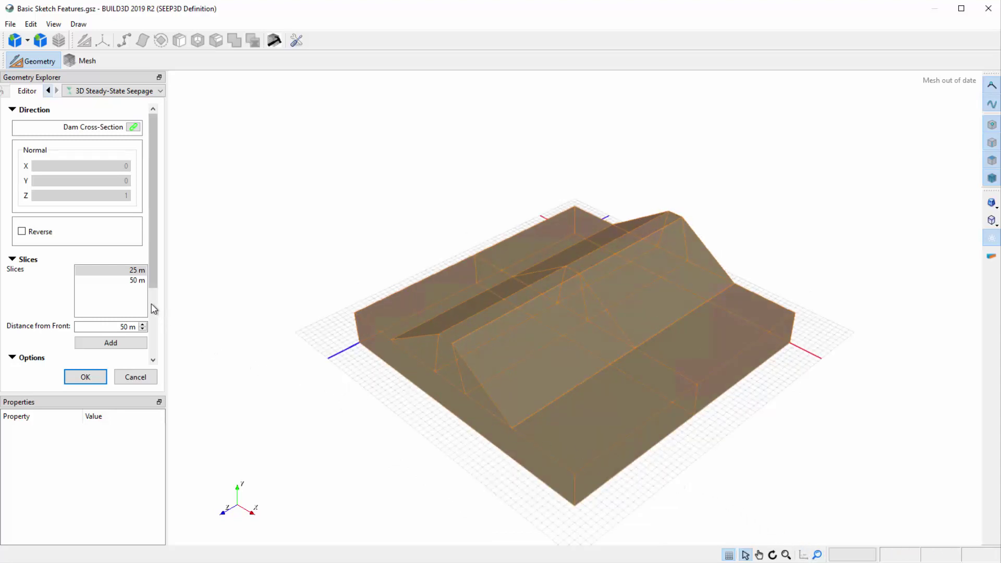
{"action": "left_click", "coordinate": [142, 283]}
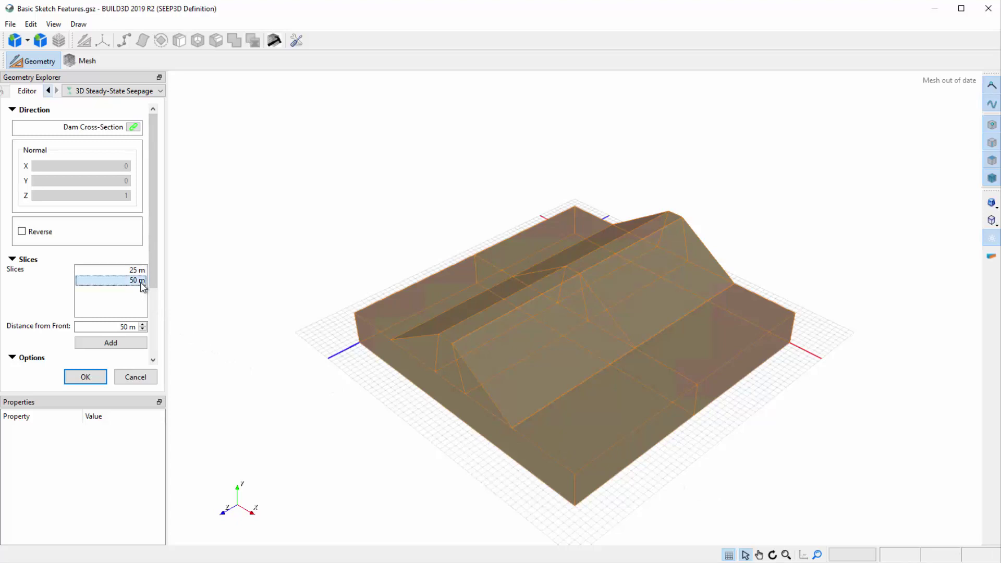
{"action": "left_click", "coordinate": [142, 273]}
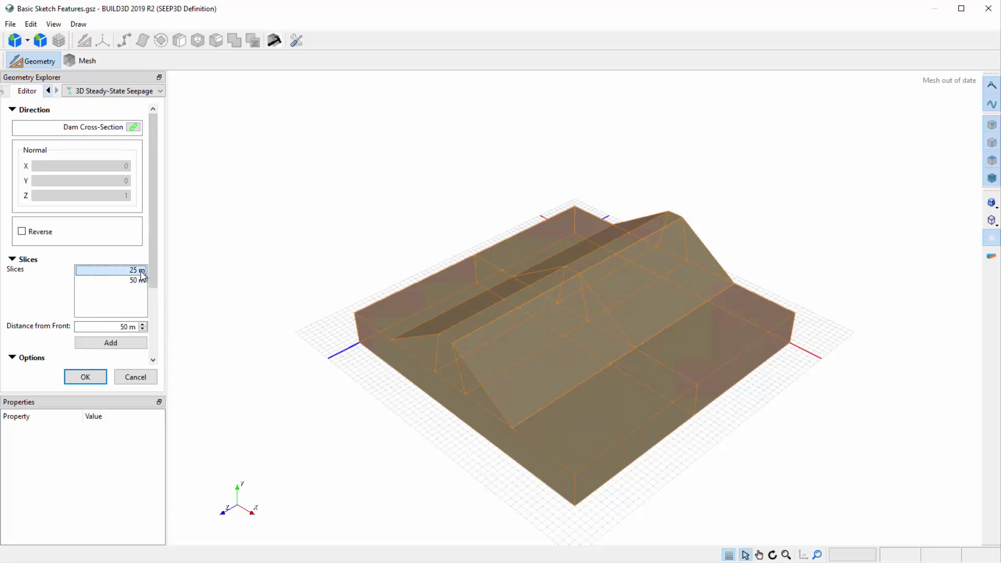
{"action": "right_click", "coordinate": [142, 274]}
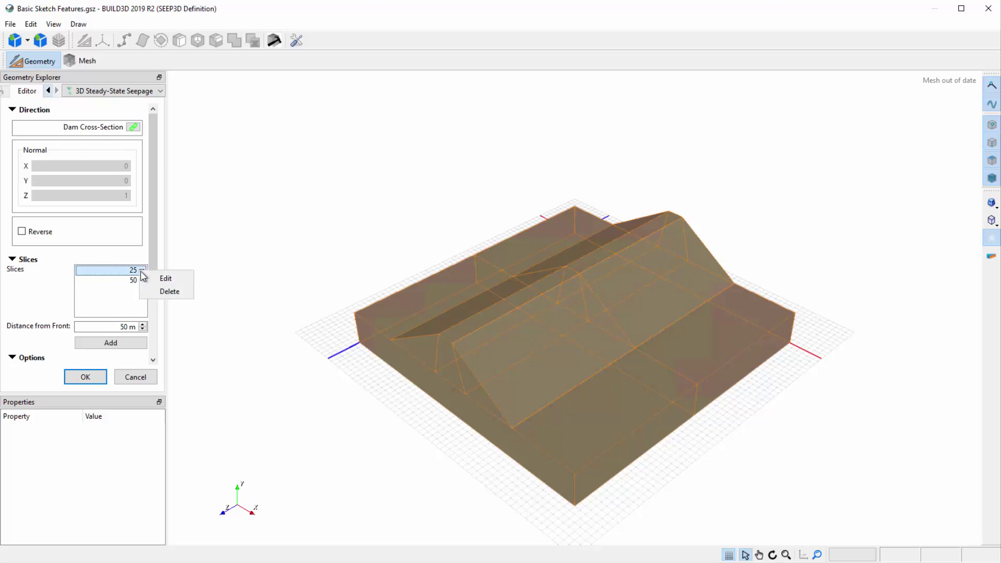
{"action": "left_click", "coordinate": [160, 291]}
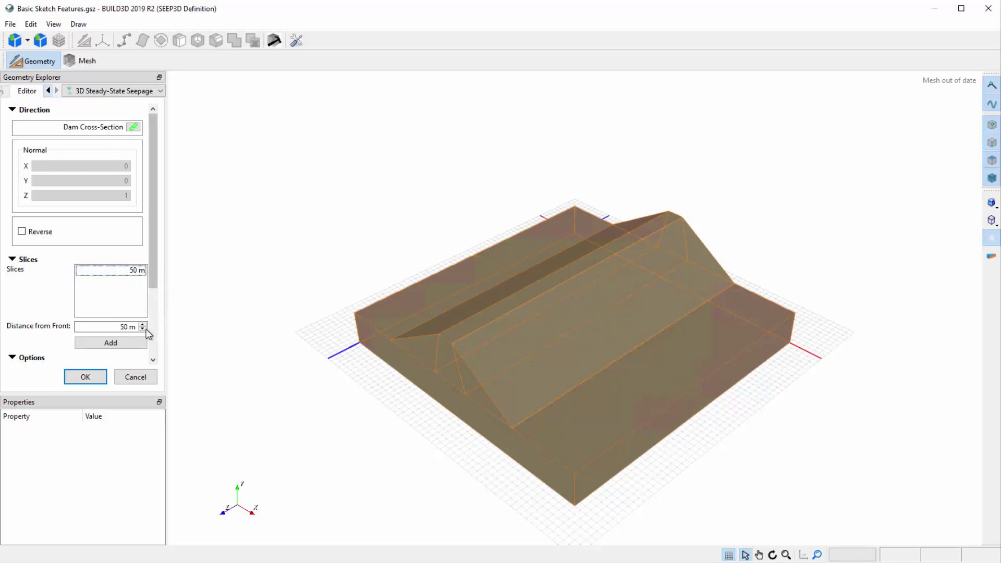
{"action": "left_click", "coordinate": [87, 377]}
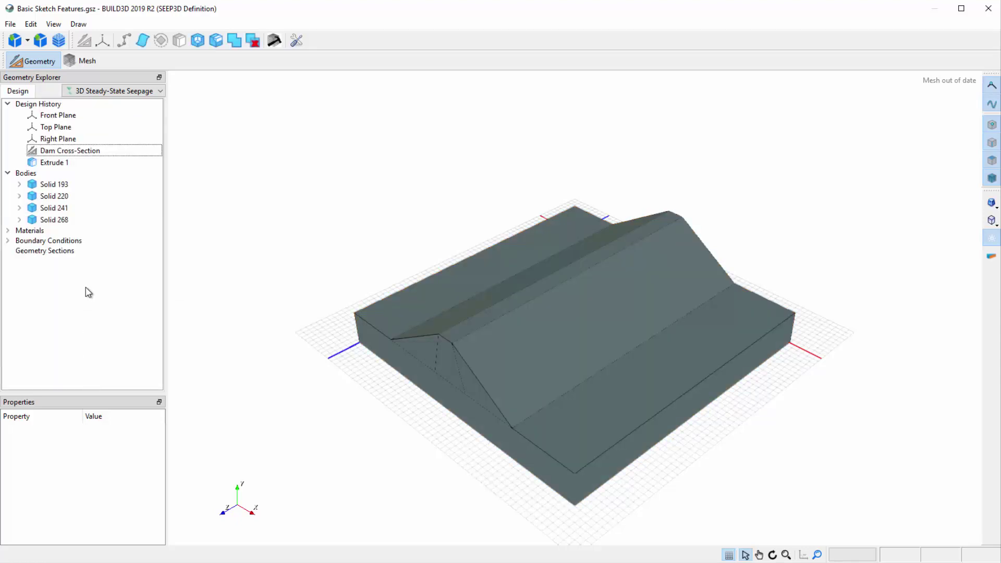
{"action": "left_click", "coordinate": [57, 187]}
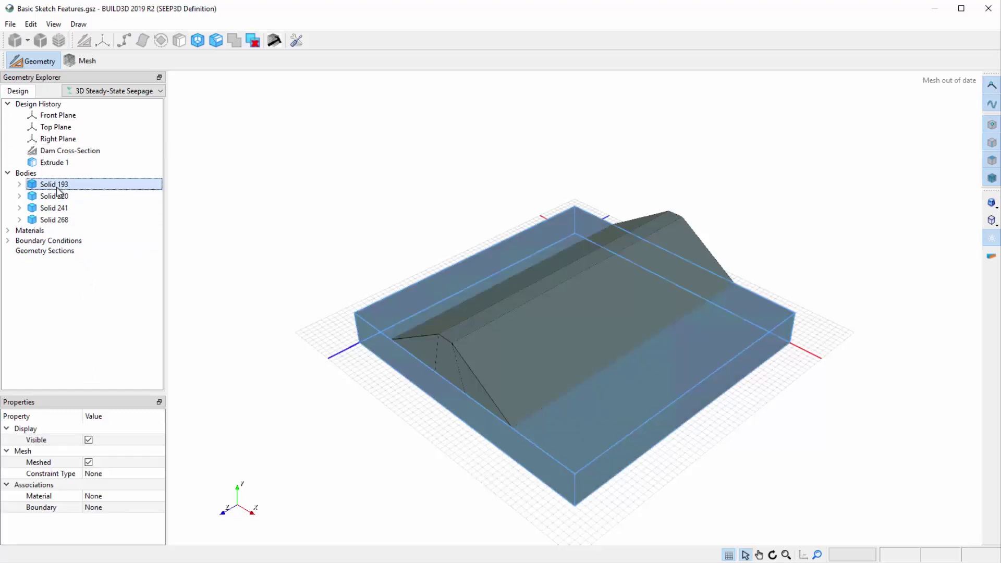
{"action": "left_click", "coordinate": [58, 198]}
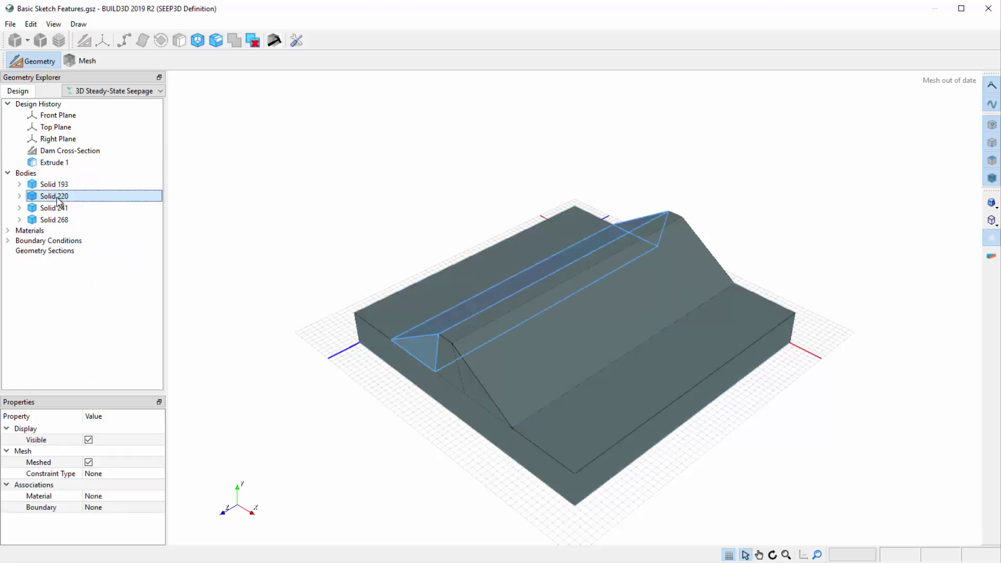
{"action": "left_click", "coordinate": [60, 210]}
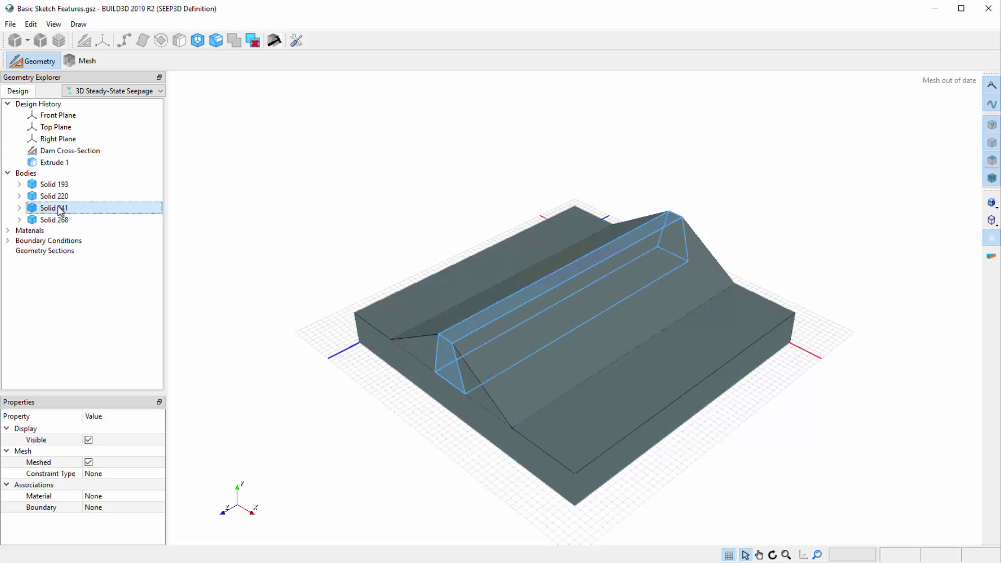
{"action": "left_click", "coordinate": [59, 222]}
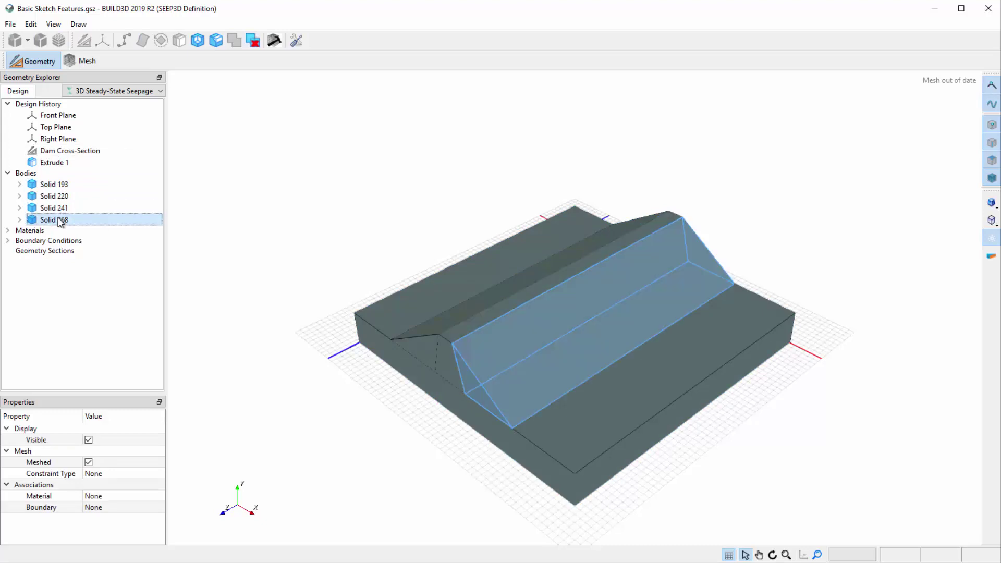
{"action": "left_click", "coordinate": [20, 220]}
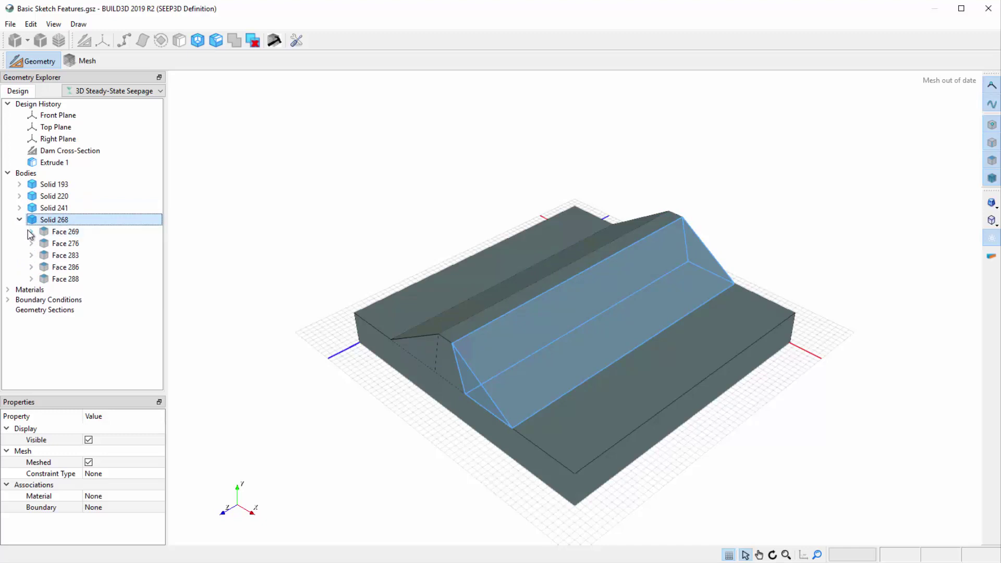
{"action": "left_click", "coordinate": [31, 232]}
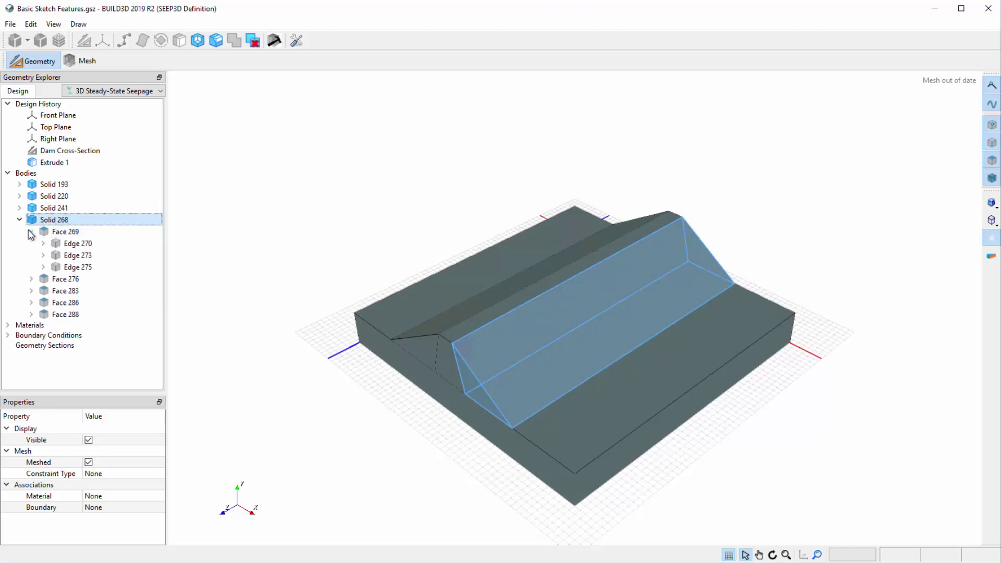
{"action": "left_click", "coordinate": [43, 244]}
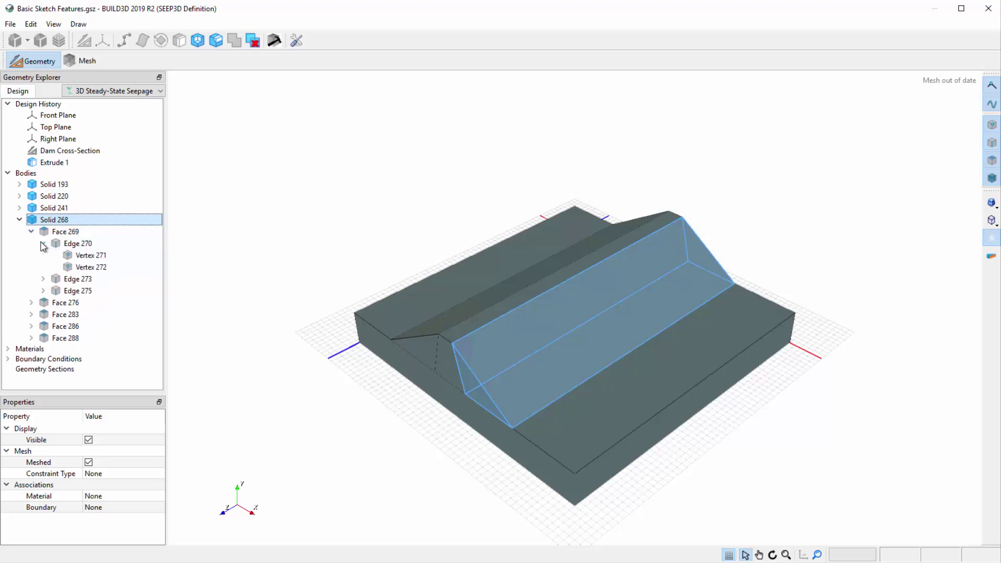
{"action": "left_click", "coordinate": [31, 232]}
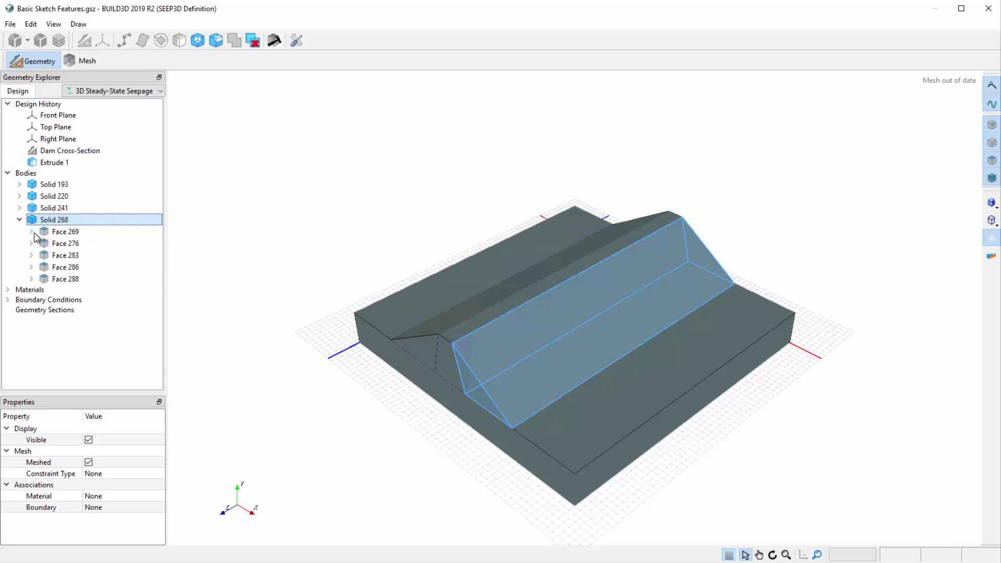
{"action": "left_click", "coordinate": [23, 221]}
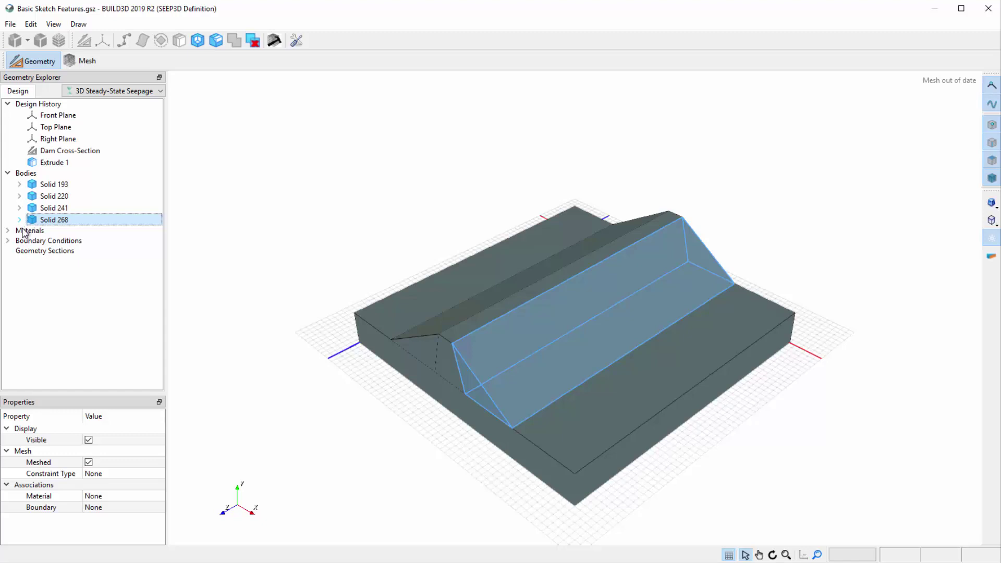
Assign the Fill material to Solid 268 and upstream Solid 220.
{"action": "left_click", "coordinate": [104, 498]}
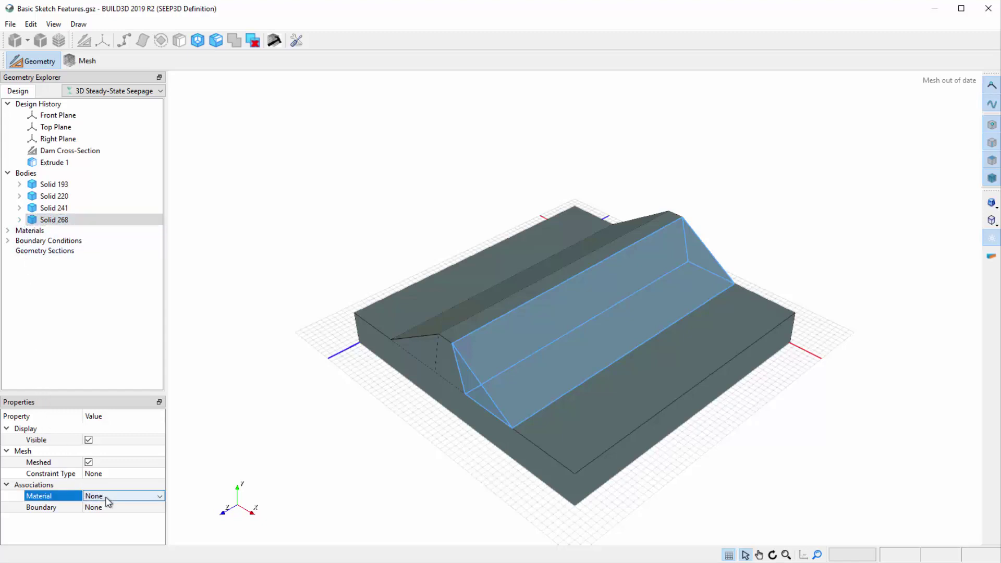
{"action": "left_click", "coordinate": [108, 497]}
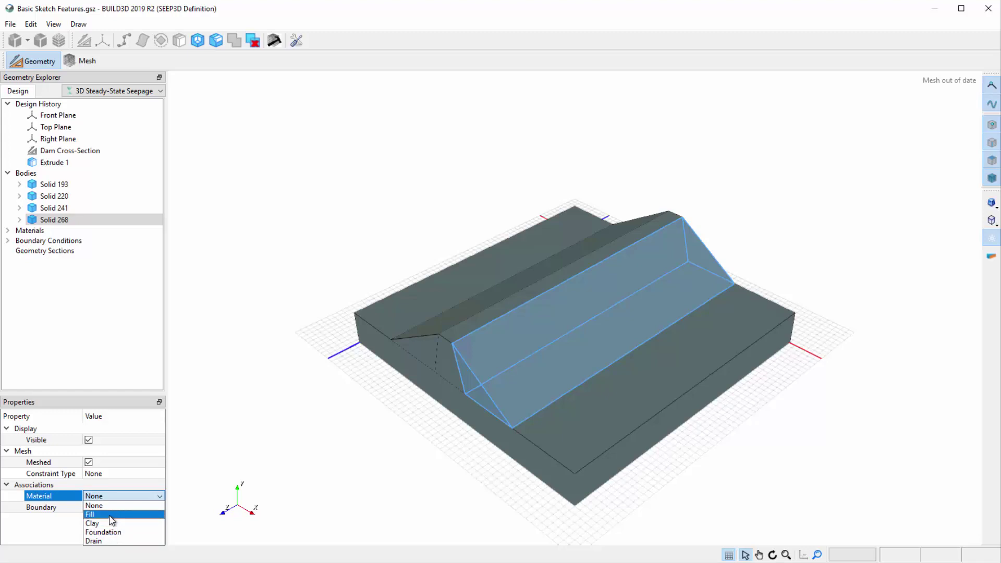
{"action": "left_click", "coordinate": [110, 515]}
{"action": "left_click", "coordinate": [74, 196]}
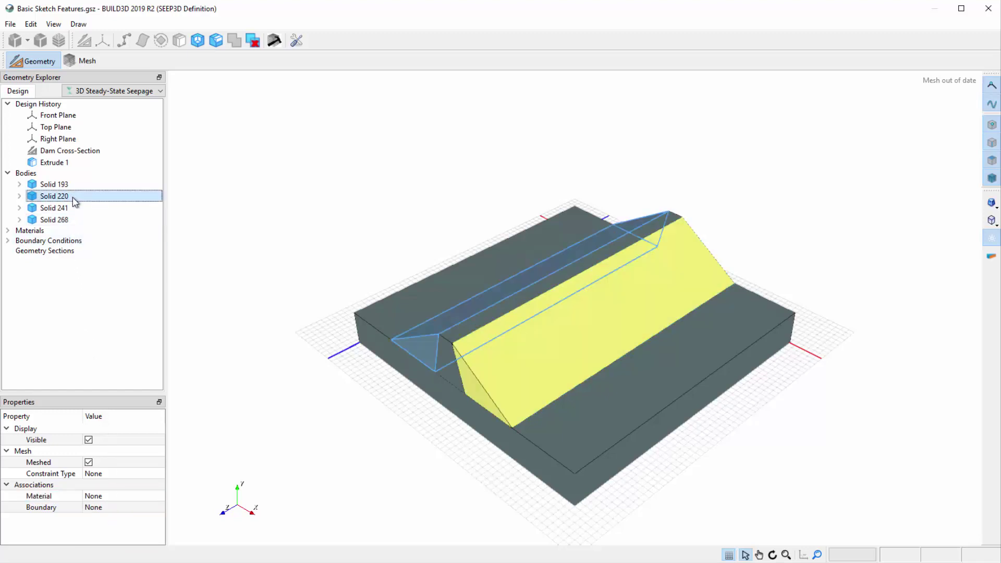
{"action": "left_click", "coordinate": [104, 498]}
{"action": "left_click", "coordinate": [104, 497]}
Assign Clay to core Solid 241 and Foundation to Solid 193, then deselect.
{"action": "left_click", "coordinate": [68, 209]}
{"action": "left_click", "coordinate": [106, 497]}
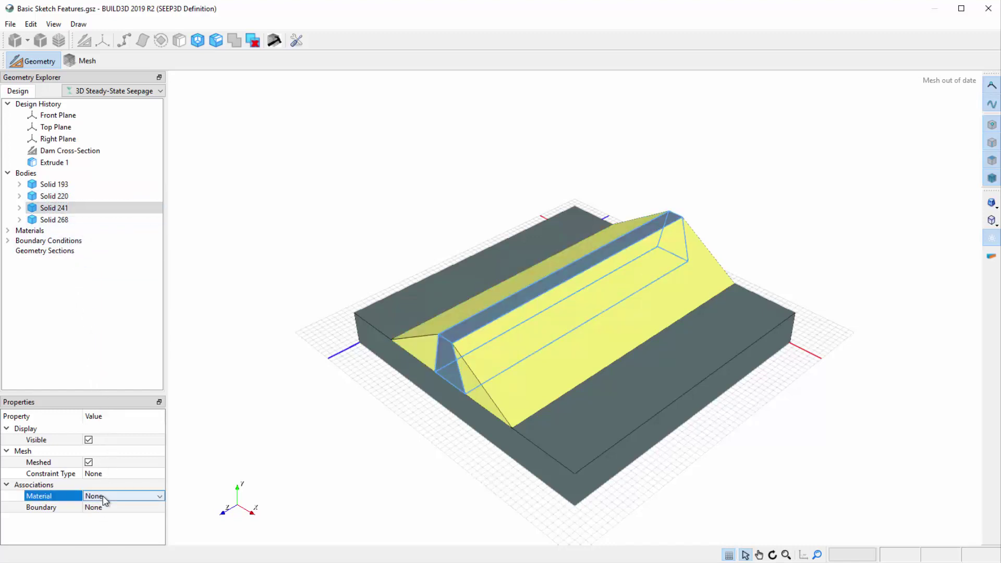
{"action": "left_click", "coordinate": [105, 523]}
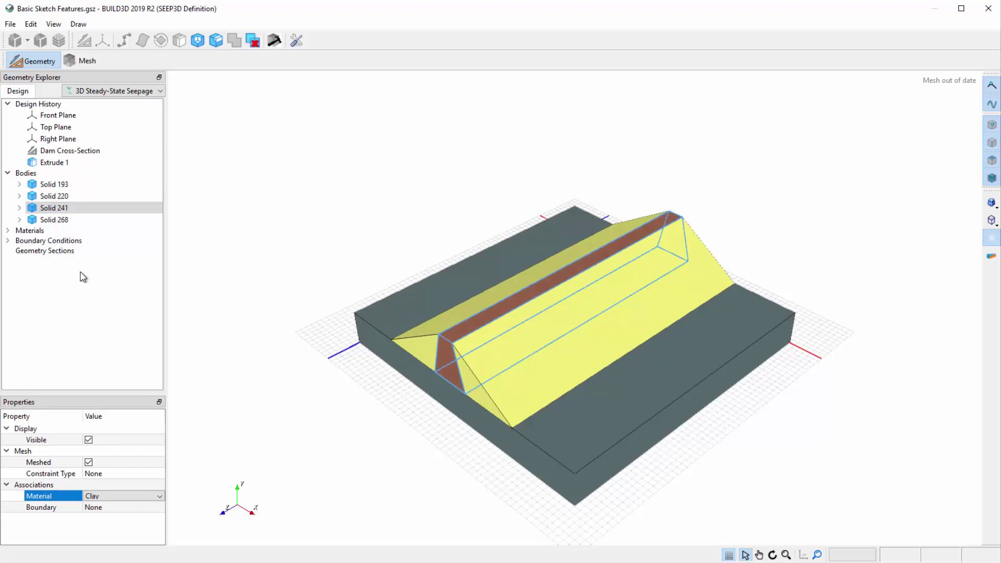
{"action": "left_click", "coordinate": [67, 185]}
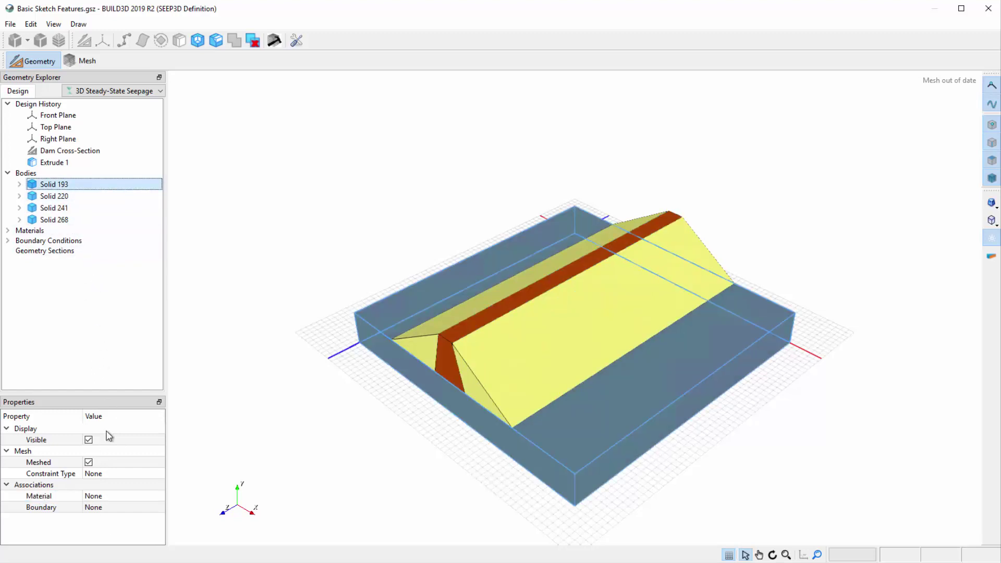
{"action": "left_click", "coordinate": [109, 495]}
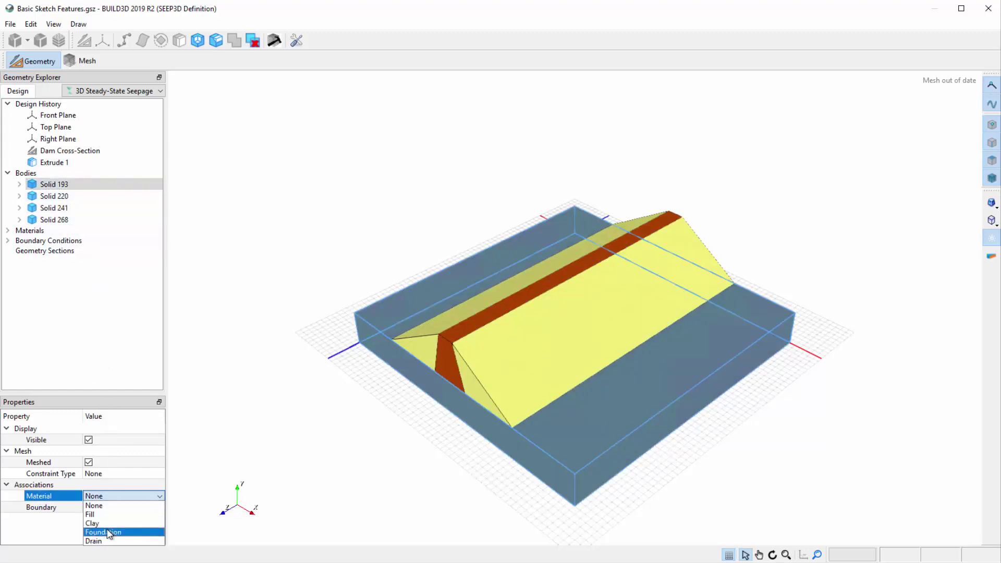
{"action": "left_click", "coordinate": [110, 532]}
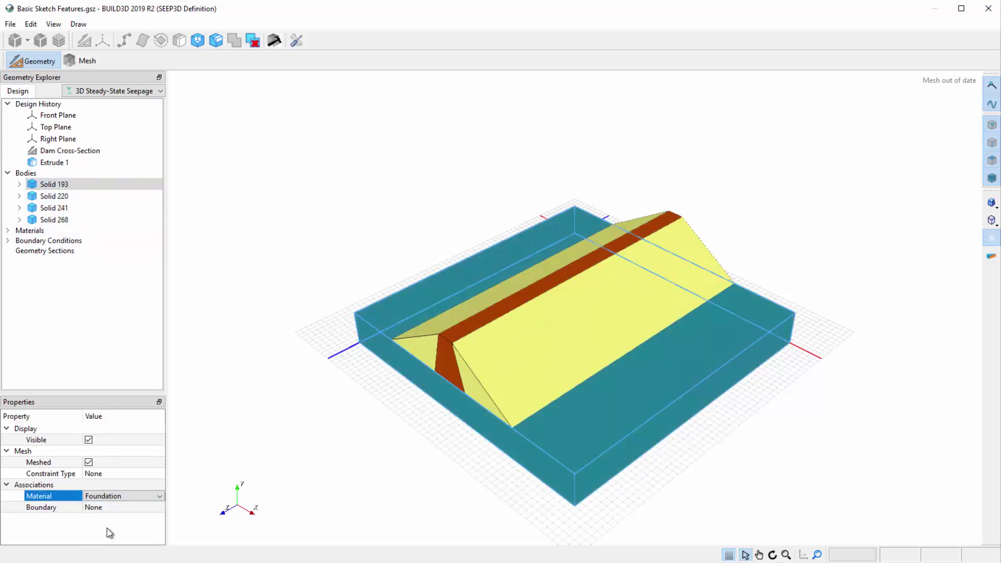
{"action": "left_click", "coordinate": [180, 496]}
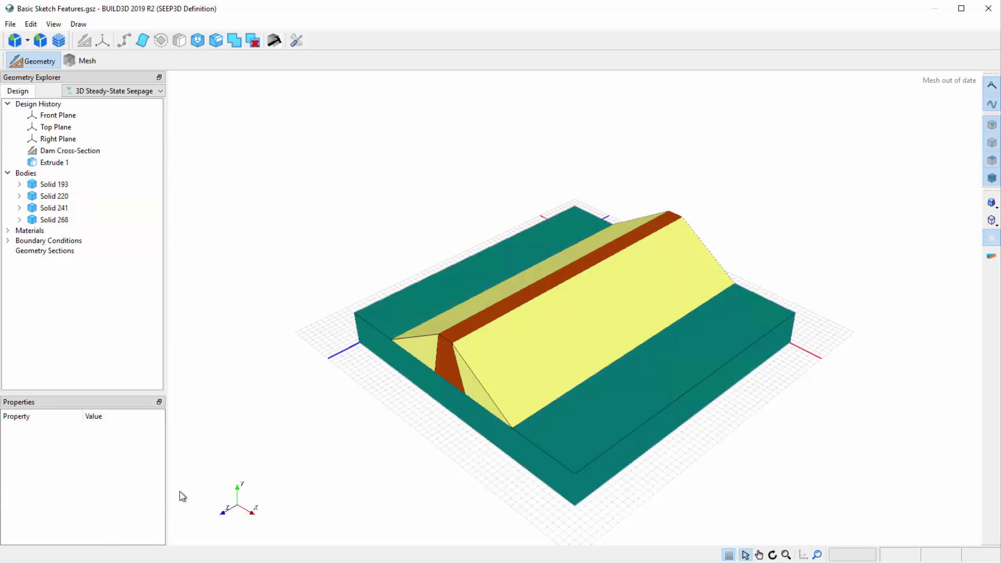
{"action": "left_click", "coordinate": [8, 230]}
{"action": "left_click", "coordinate": [20, 241]}
{"action": "left_click", "coordinate": [19, 241]}
{"action": "left_click", "coordinate": [20, 261]}
{"action": "left_click", "coordinate": [20, 260]}
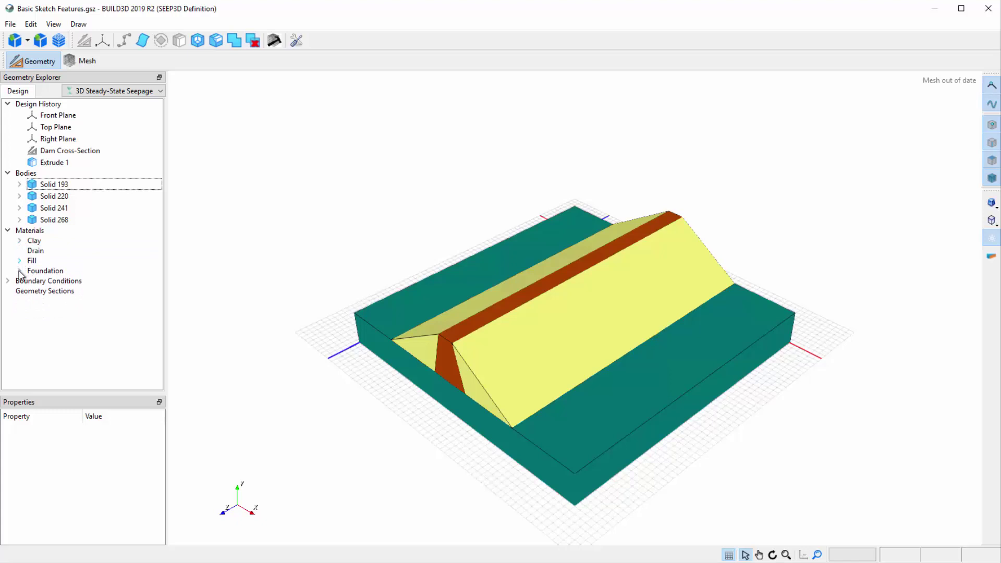
{"action": "left_click", "coordinate": [20, 272]}
{"action": "left_click", "coordinate": [20, 271]}
{"action": "left_click", "coordinate": [8, 231]}
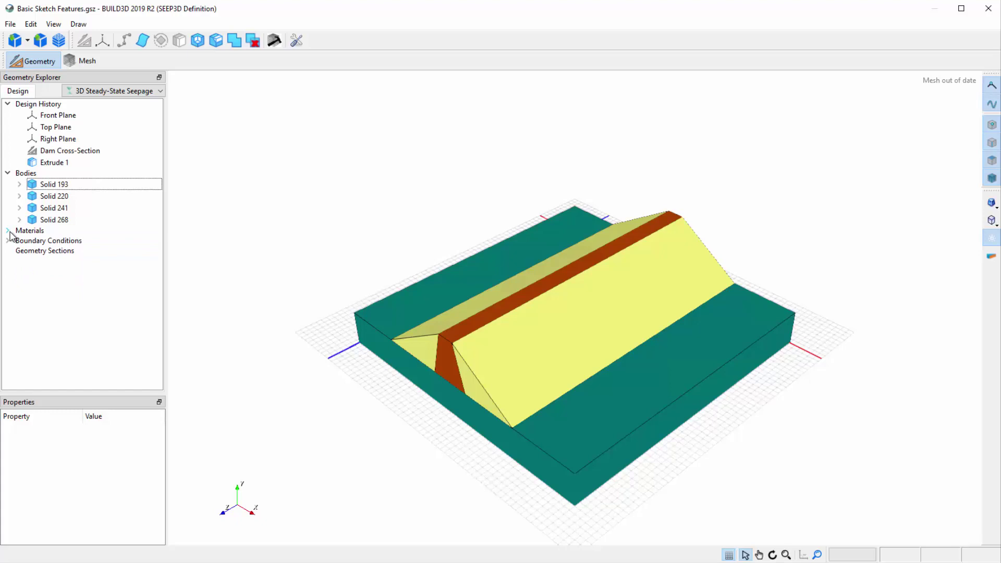
Create a new plane based on end Face 242, unlinked so it can be edited.
{"action": "left_click", "coordinate": [103, 41]}
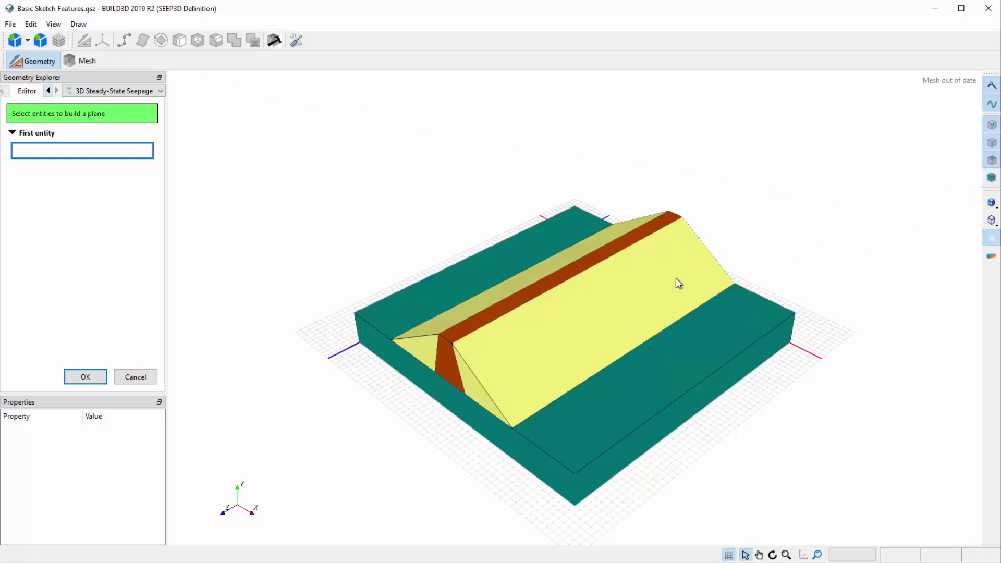
{"action": "left_click", "coordinate": [446, 359]}
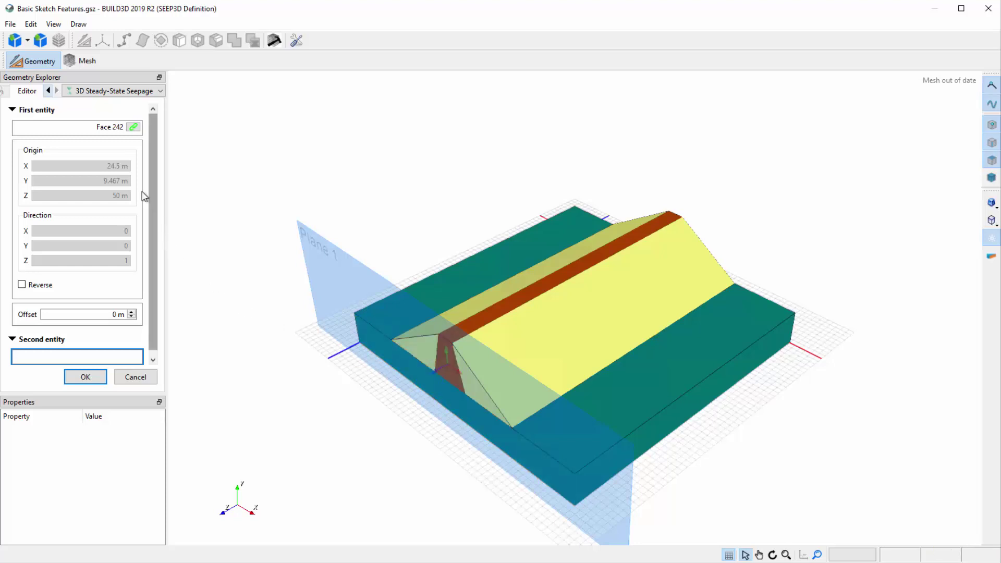
{"action": "left_click", "coordinate": [134, 128]}
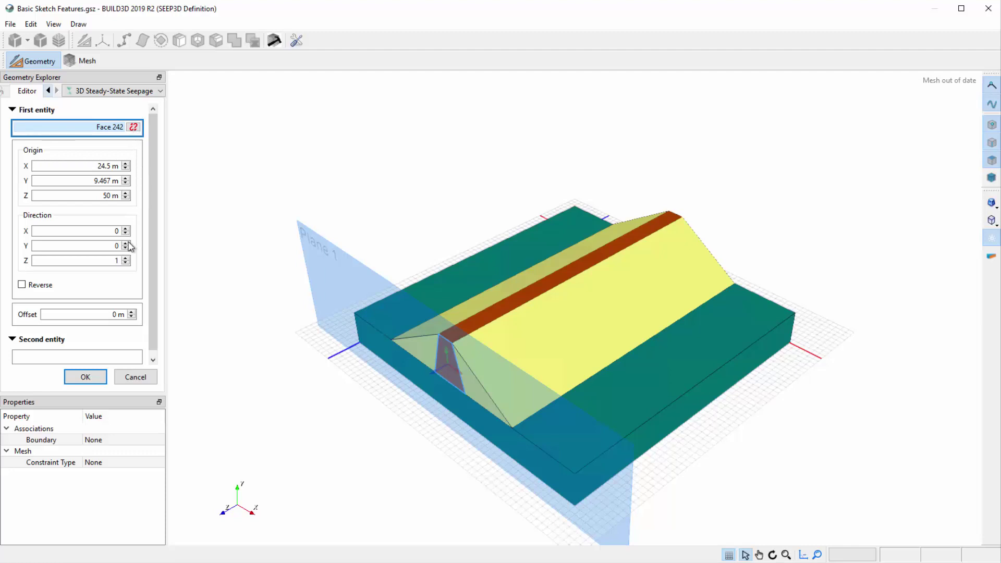
Set the plane's Z direction to -1 and its offset to 25 m, then confirm.
{"action": "double_click", "coordinate": [116, 261]}
{"action": "key", "text": "BackSpace"}
{"action": "type", "text": "1"}
{"action": "key", "text": "Return"}
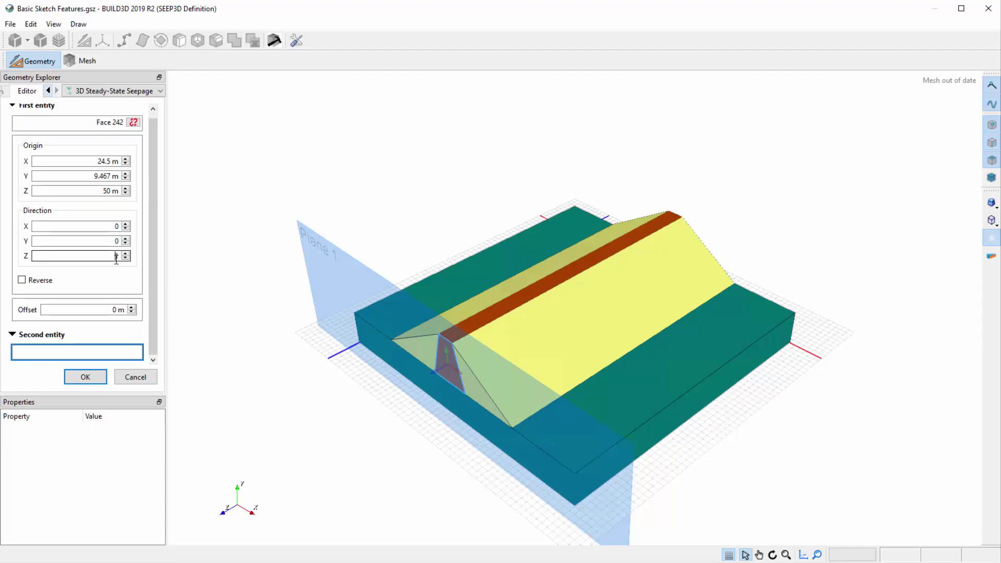
{"action": "left_click", "coordinate": [115, 255]}
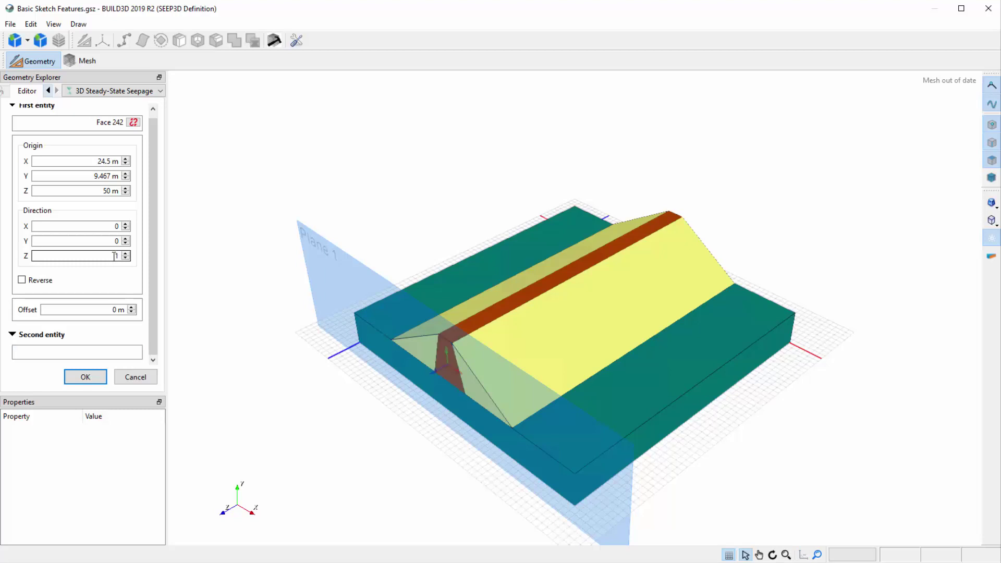
{"action": "type", "text": "-"}
{"action": "left_click", "coordinate": [114, 310]}
{"action": "double_click", "coordinate": [114, 310]}
{"action": "type", "text": "25"}
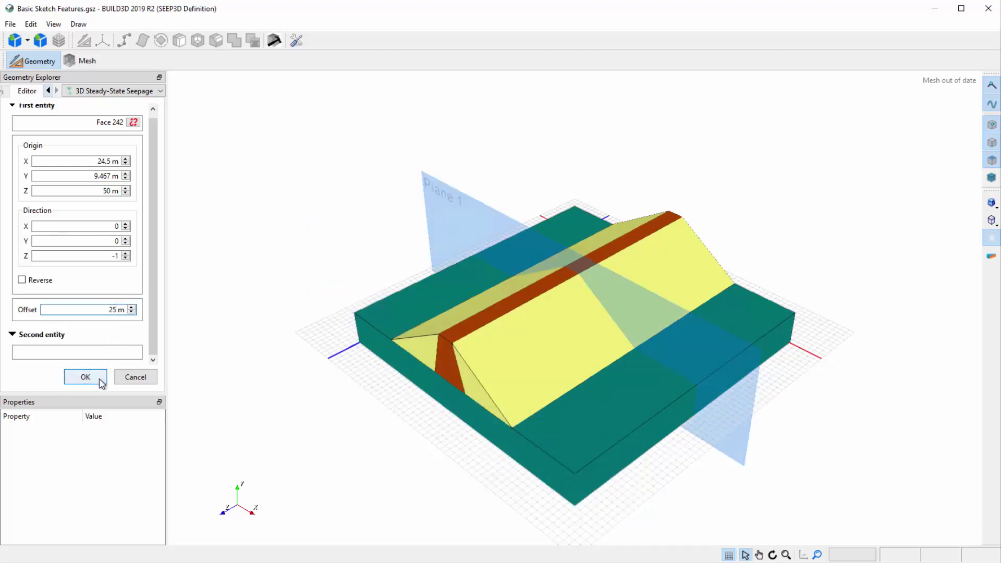
{"action": "left_click", "coordinate": [86, 378]}
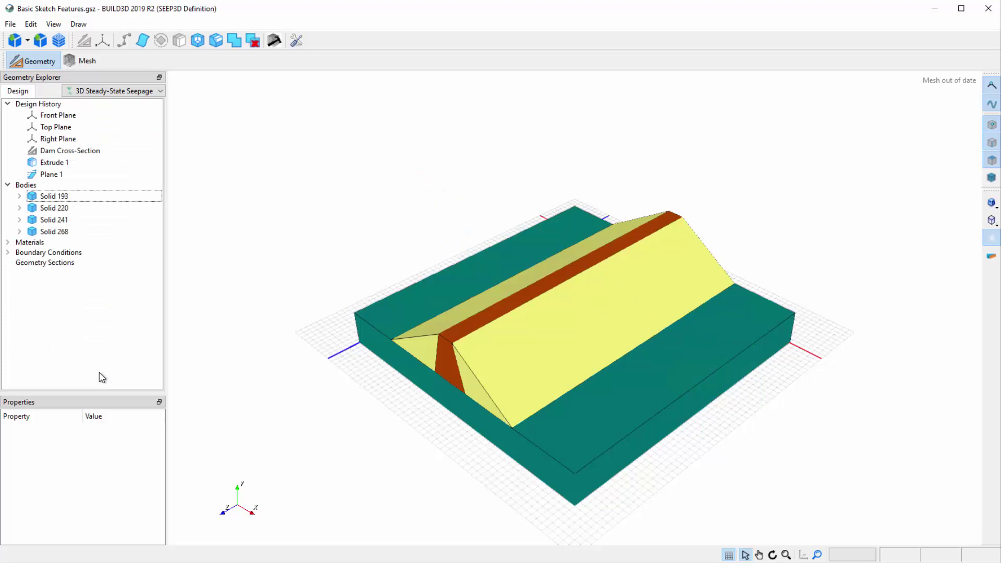
Start a sketch on Plane 1 in orthographic view.
{"action": "right_click", "coordinate": [69, 176]}
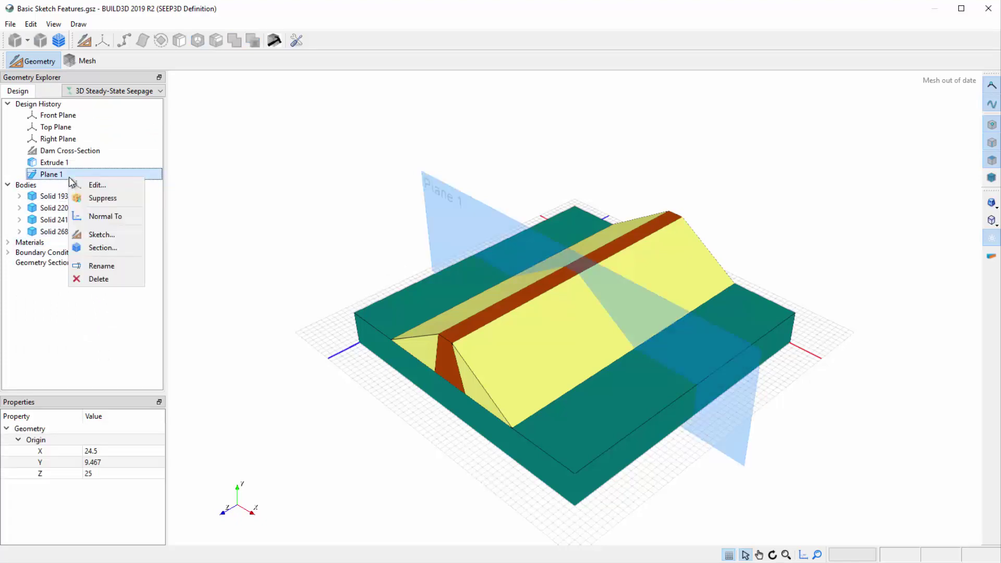
{"action": "left_click", "coordinate": [100, 236]}
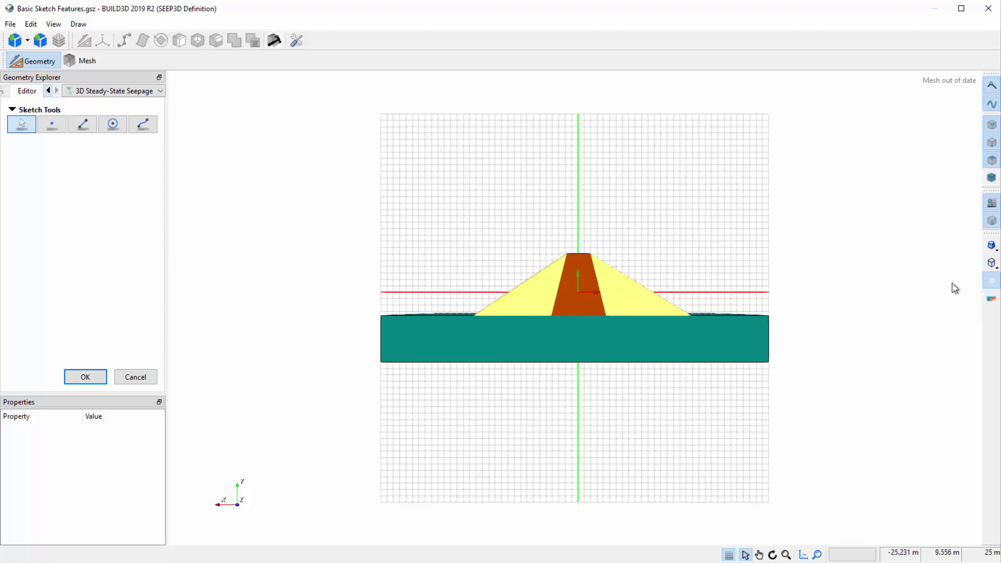
{"action": "left_click", "coordinate": [992, 246]}
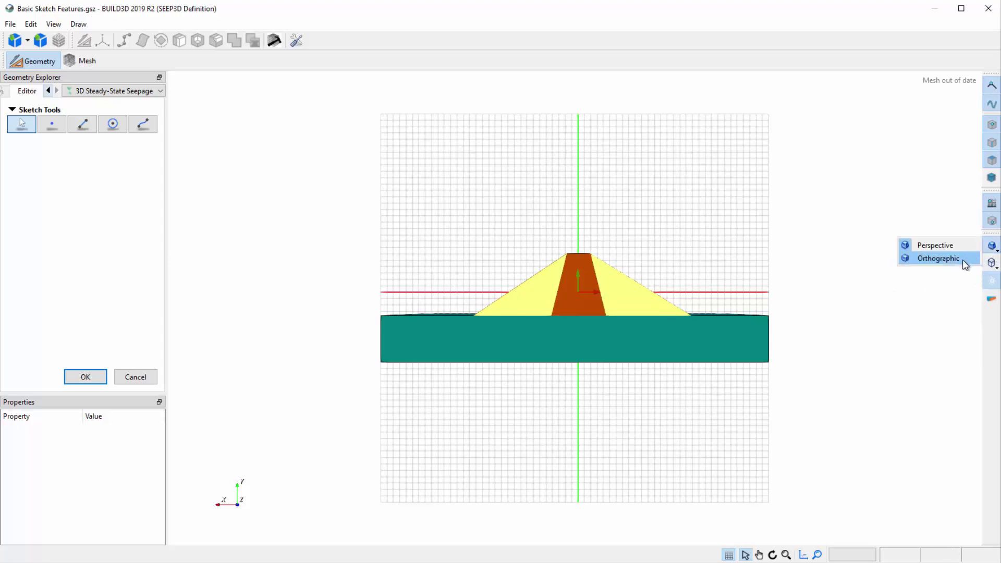
{"action": "left_click", "coordinate": [938, 258]}
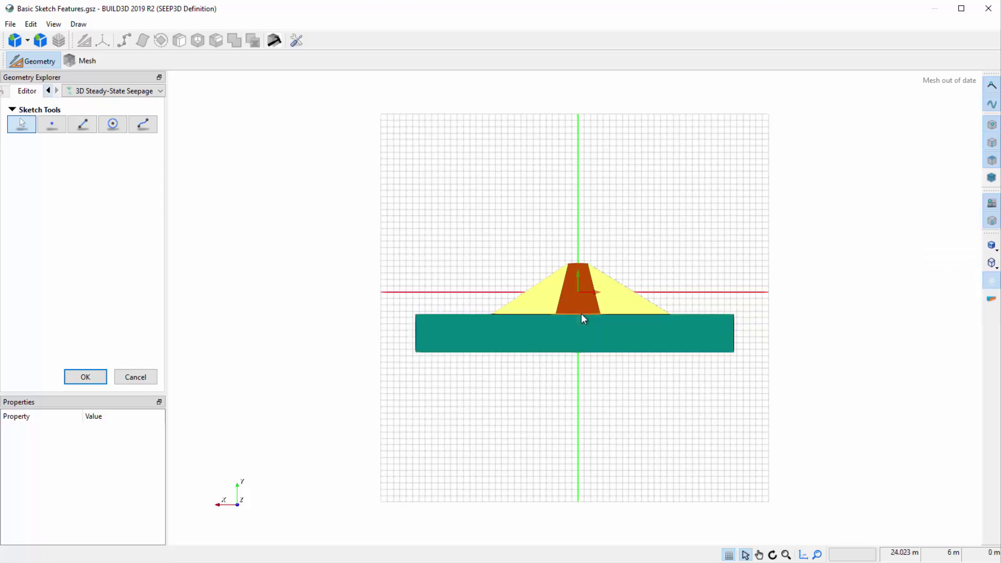
{"action": "scroll", "coordinate": [581, 313], "scroll_direction": "up", "scroll_amount": 2}
{"action": "scroll", "coordinate": [582, 313], "scroll_direction": "up", "scroll_amount": 2}
{"action": "scroll", "coordinate": [581, 314], "scroll_direction": "up", "scroll_amount": 1}
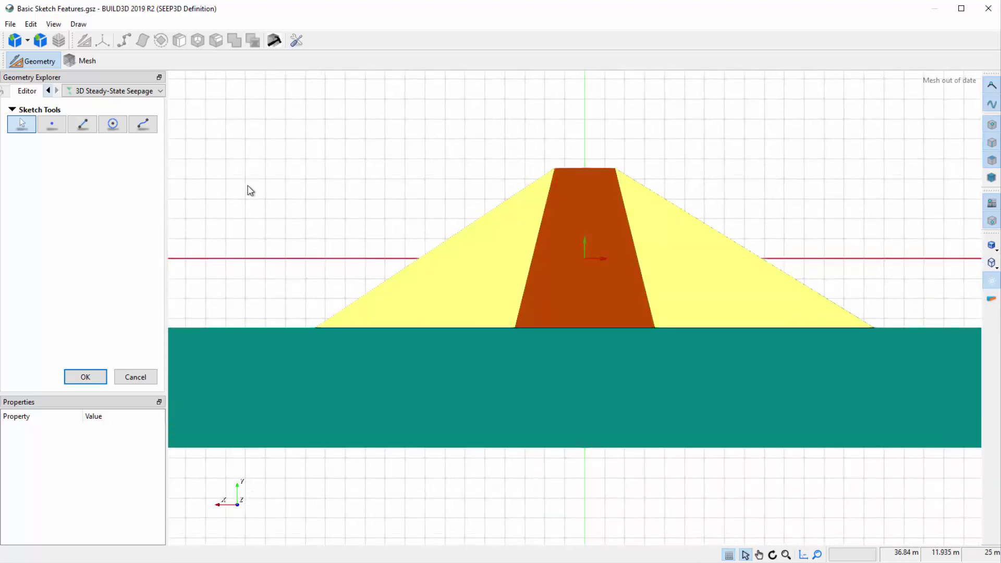
Trace lines through the clay core's four corners and finish the sketch.
{"action": "left_click", "coordinate": [83, 127]}
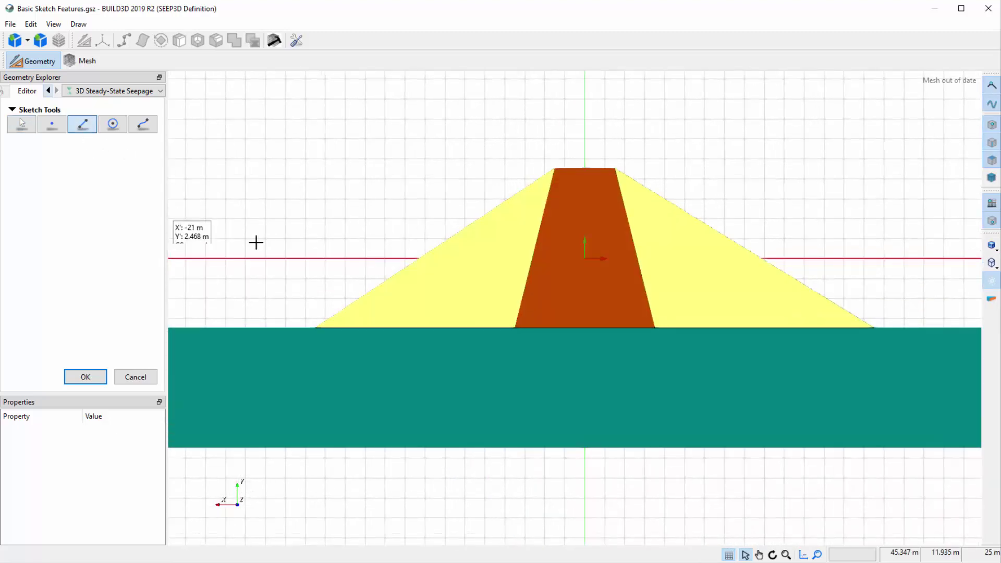
{"action": "left_click", "coordinate": [516, 323]}
{"action": "left_click", "coordinate": [554, 169]}
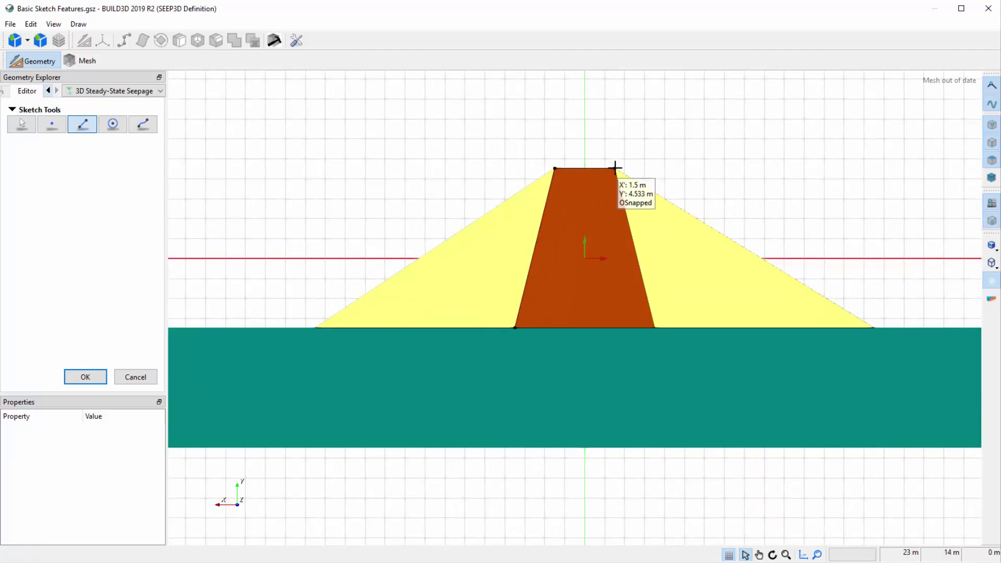
{"action": "left_click", "coordinate": [615, 168]}
{"action": "left_click", "coordinate": [654, 326]}
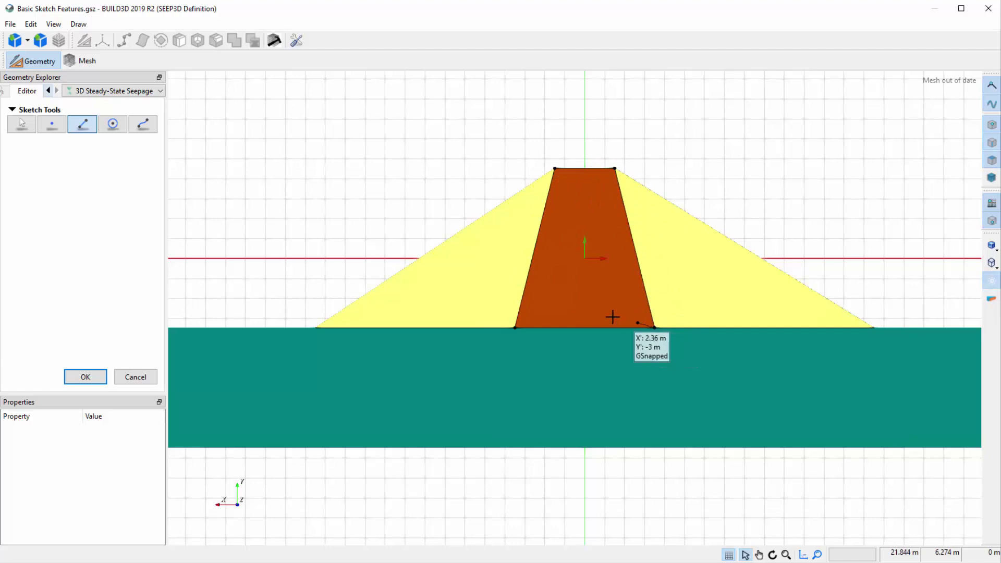
{"action": "left_click", "coordinate": [85, 378]}
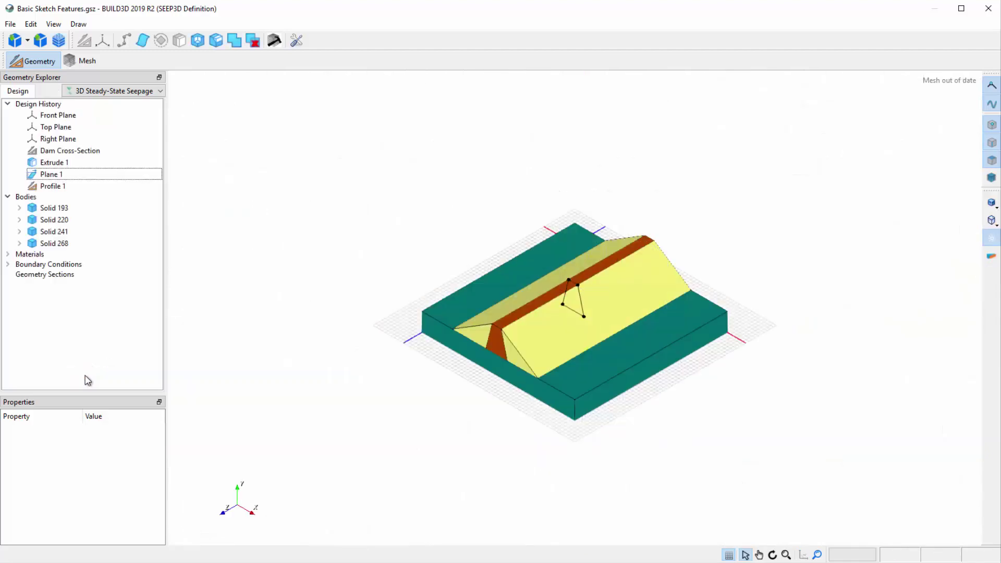
Run Make Bodies on Profile 1 with Generate Surfaces ticked, then select Surface 481.
{"action": "left_click", "coordinate": [55, 186]}
{"action": "right_click", "coordinate": [86, 190]}
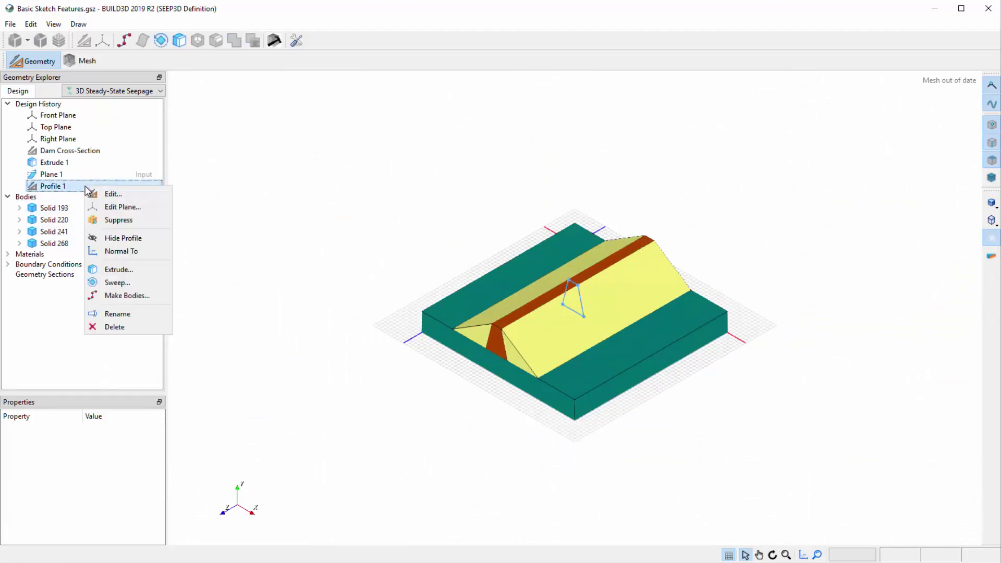
{"action": "left_click", "coordinate": [113, 296]}
{"action": "left_click", "coordinate": [12, 126]}
{"action": "left_click", "coordinate": [78, 377]}
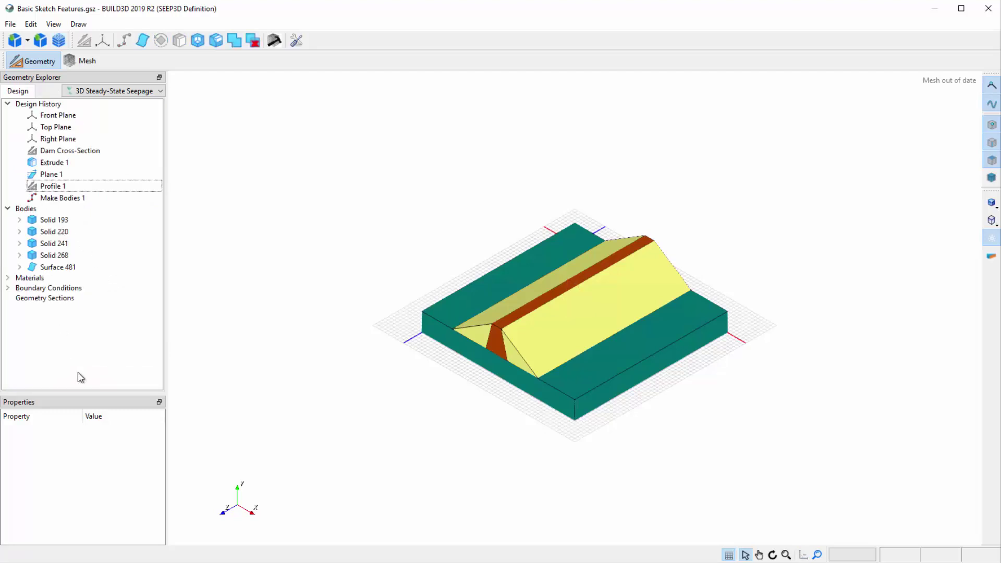
{"action": "left_click", "coordinate": [73, 269]}
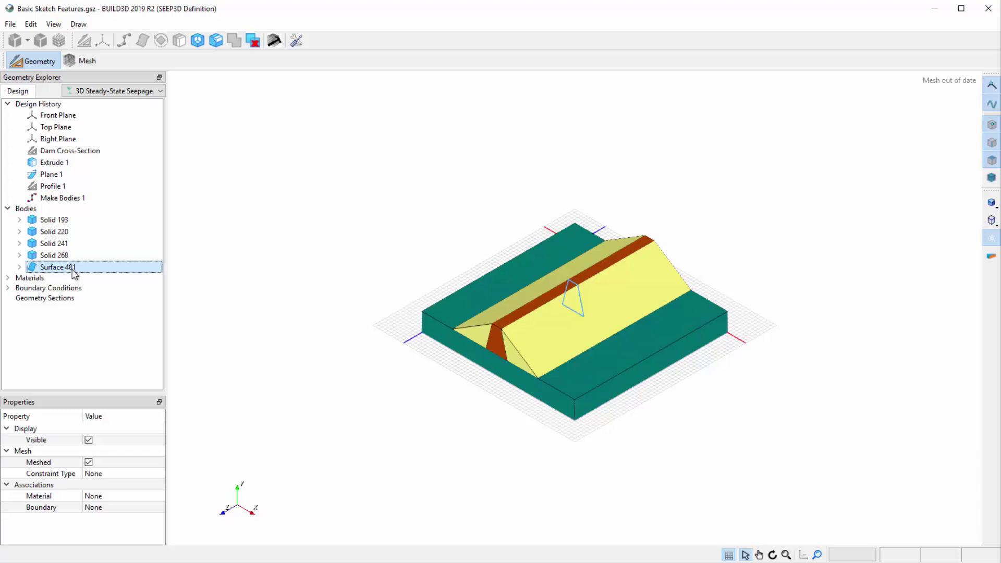
{"action": "scroll", "coordinate": [395, 369], "scroll_direction": "up", "scroll_amount": 2}
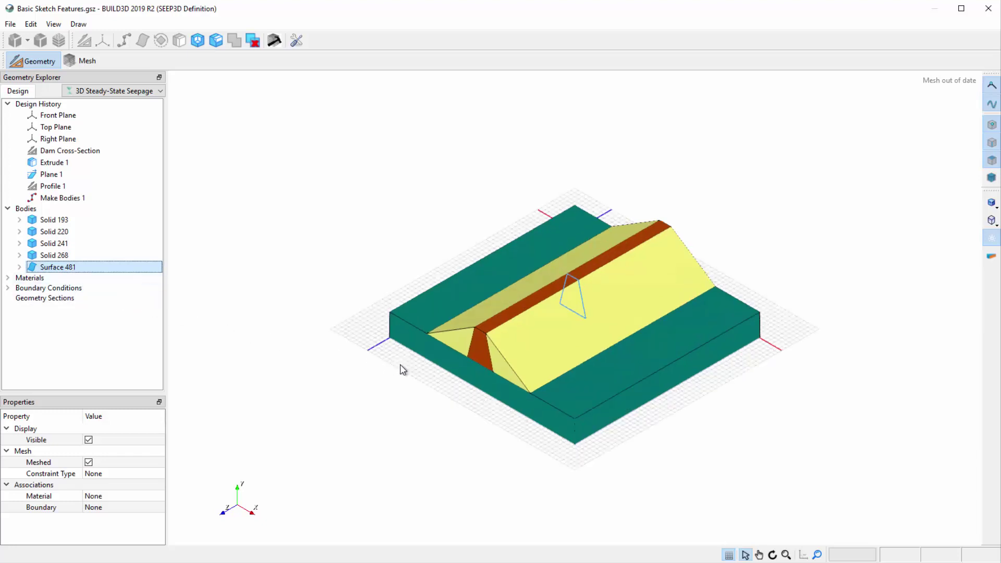
{"action": "scroll", "coordinate": [400, 364], "scroll_direction": "up", "scroll_amount": 2}
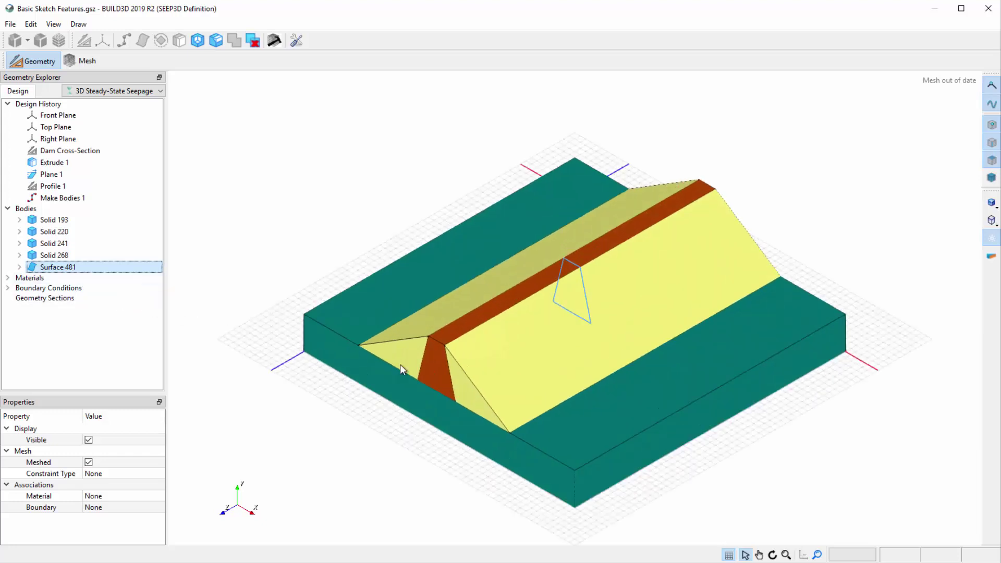
Switch the BUILD3D dam view from the projection flyout to Perspective.
{"action": "left_click", "coordinate": [992, 203]}
{"action": "left_click", "coordinate": [974, 202]}
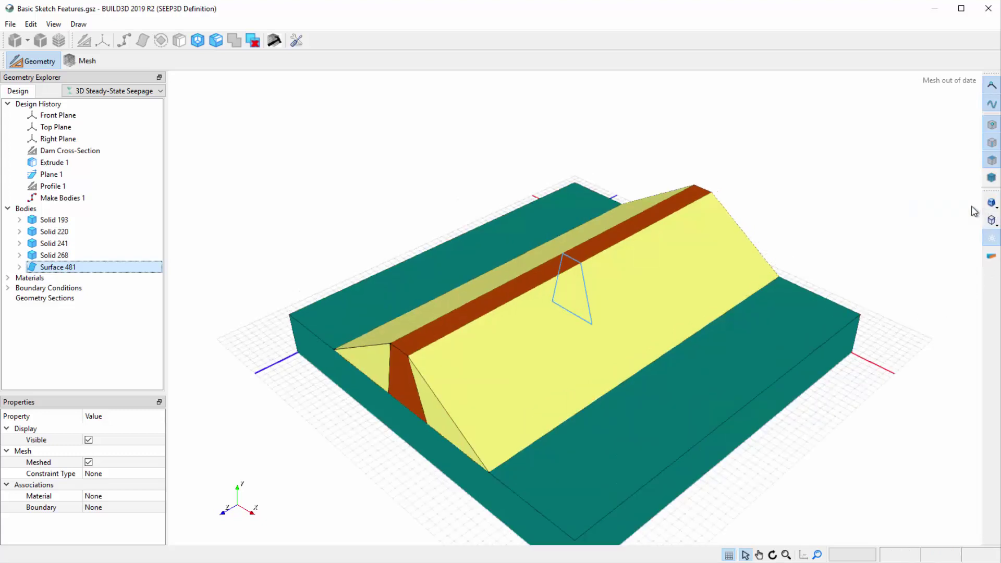
{"action": "scroll", "coordinate": [865, 363], "scroll_direction": "down", "scroll_amount": 1}
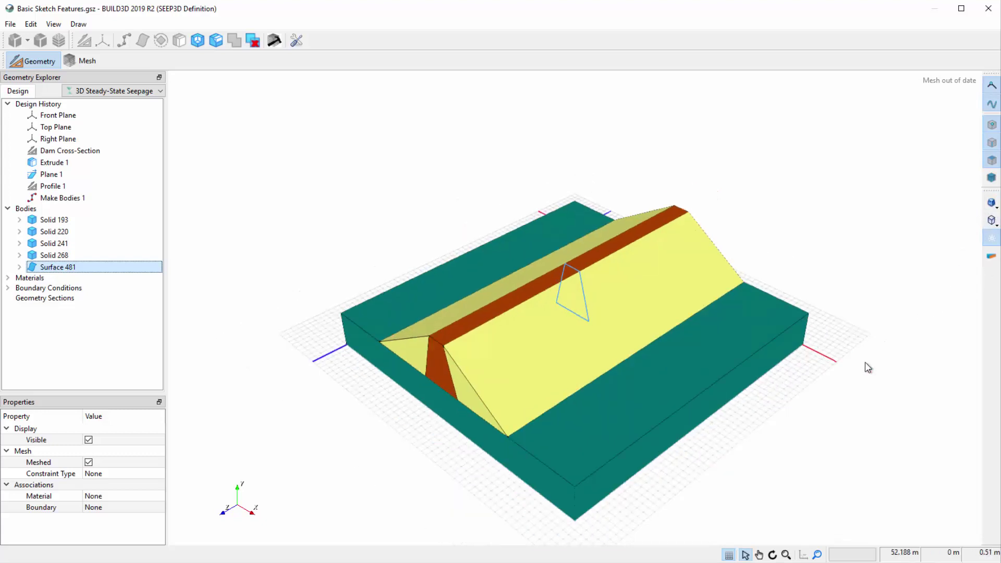